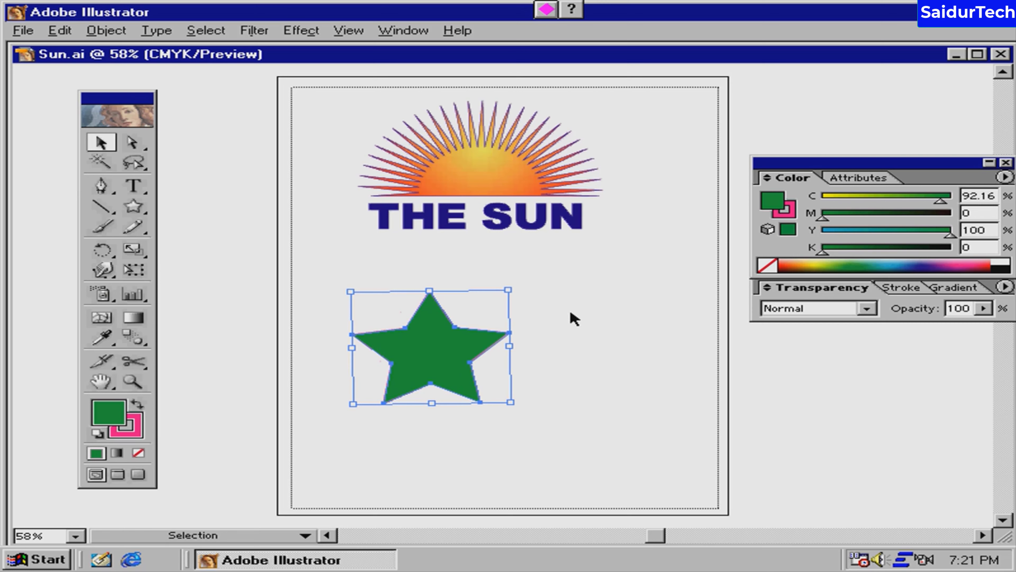
Step: Delete the green five-pointed star and draw a starburst with dozens of narrow points below the THE SUN text using the Star tool
{"action": "key", "text": "Delete"}
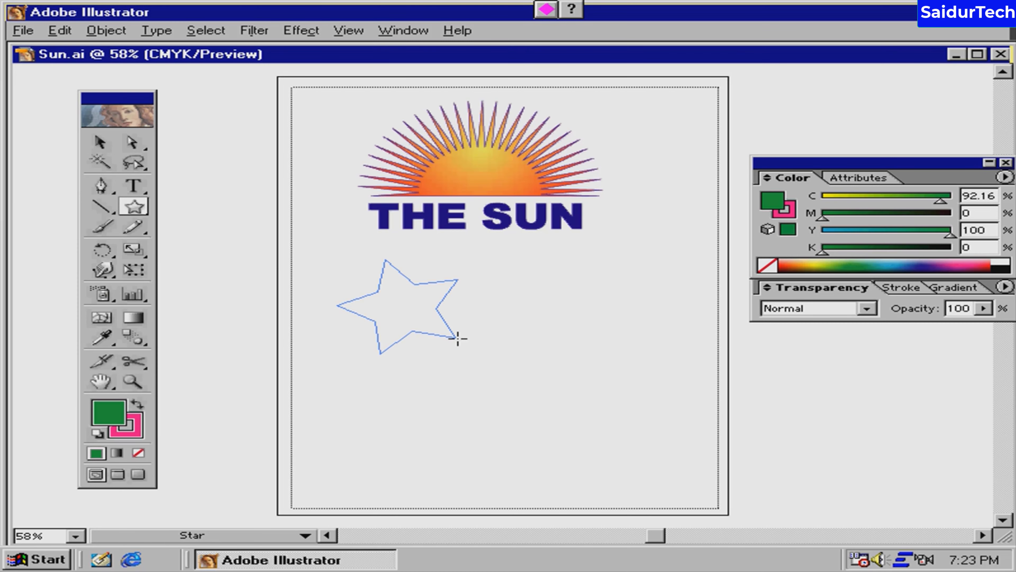
{"action": "left_click_drag", "start_coordinate": [458, 338], "coordinate": [456, 354]}
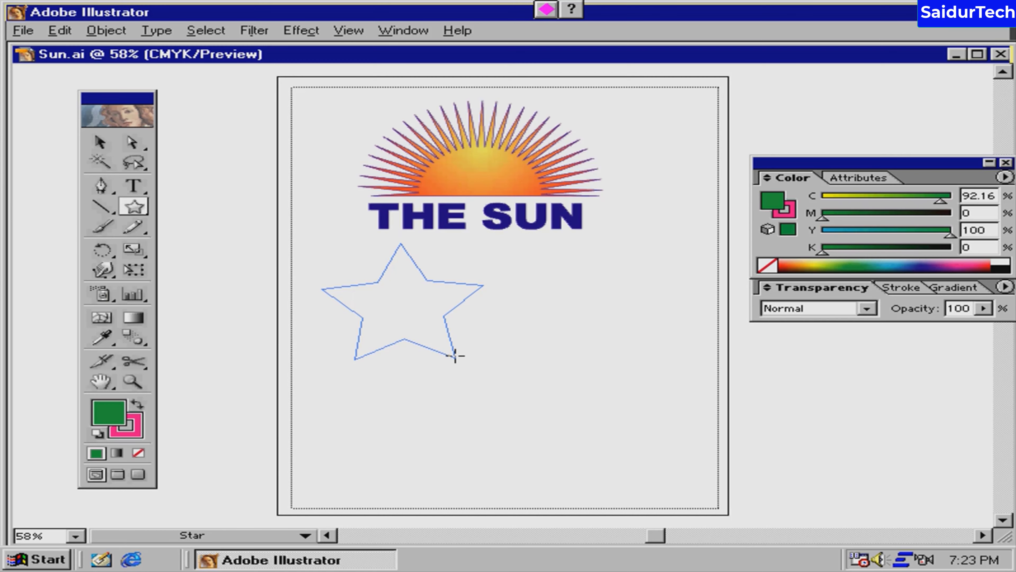
{"action": "key", "text": "Up"}
{"action": "key", "text": "Up"}
{"action": "key", "text": "Up"}
{"action": "key", "text": "Up"}
{"action": "key", "text": "Up"}
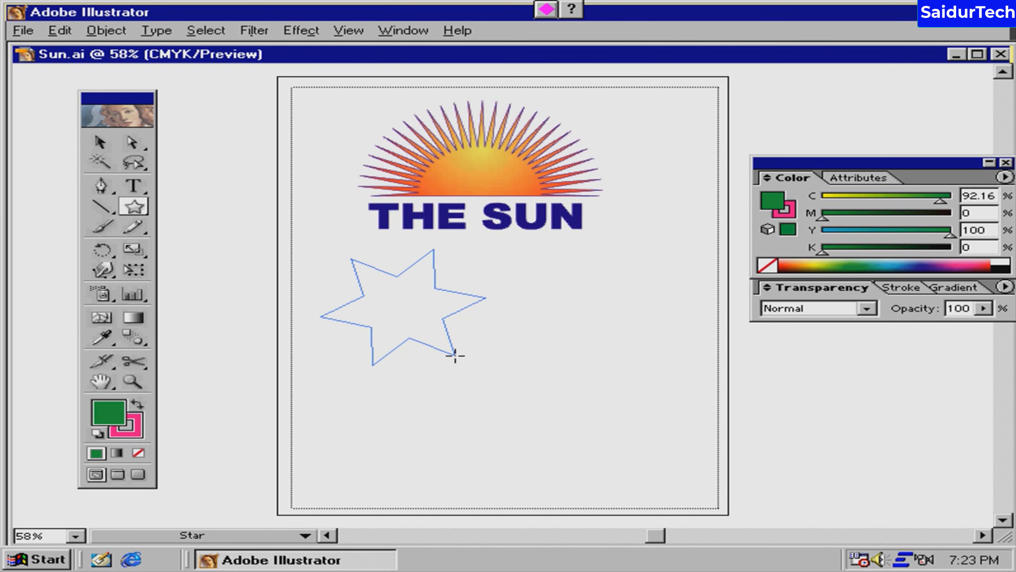
{"action": "key", "text": "Up"}
{"action": "key", "text": "Up"}
{"action": "key", "text": "Up"}
{"action": "key", "text": "Up"}
{"action": "key", "text": "Up"}
{"action": "key", "text": "Up"}
{"action": "key", "text": "Up"}
{"action": "key", "text": "Up"}
{"action": "key", "text": "Up"}
{"action": "key", "text": "Up"}
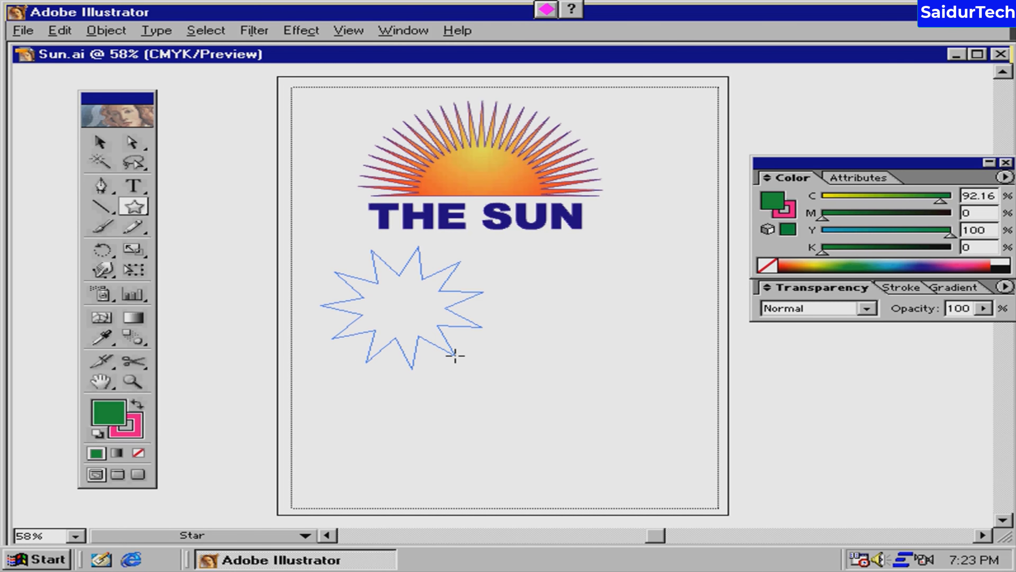
{"action": "key", "text": "Up"}
{"action": "key", "text": "Up"}
{"action": "key", "text": "Up"}
{"action": "key", "text": "Up"}
{"action": "key", "text": "Up"}
{"action": "key", "text": "Up"}
{"action": "key", "text": "Up"}
{"action": "key", "text": "Up"}
{"action": "key", "text": "Up"}
{"action": "key", "text": "Up"}
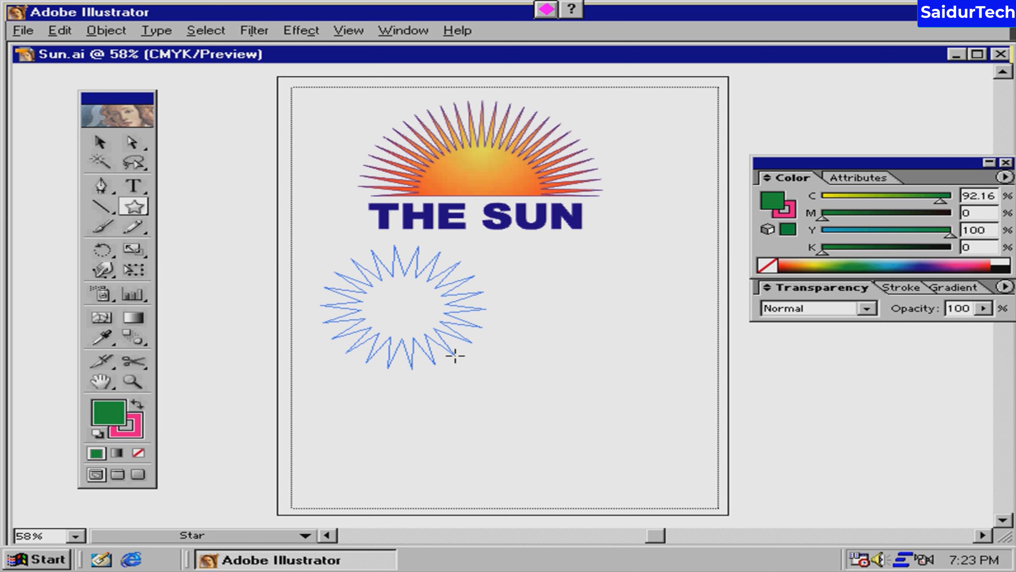
{"action": "key", "text": "Up"}
{"action": "key", "text": "Up"}
{"action": "key", "text": "Up"}
{"action": "key", "text": "Up"}
{"action": "key", "text": "Up"}
{"action": "key", "text": "Up"}
{"action": "key", "text": "Up"}
{"action": "key", "text": "Up"}
{"action": "key", "text": "Up"}
{"action": "key", "text": "Up"}
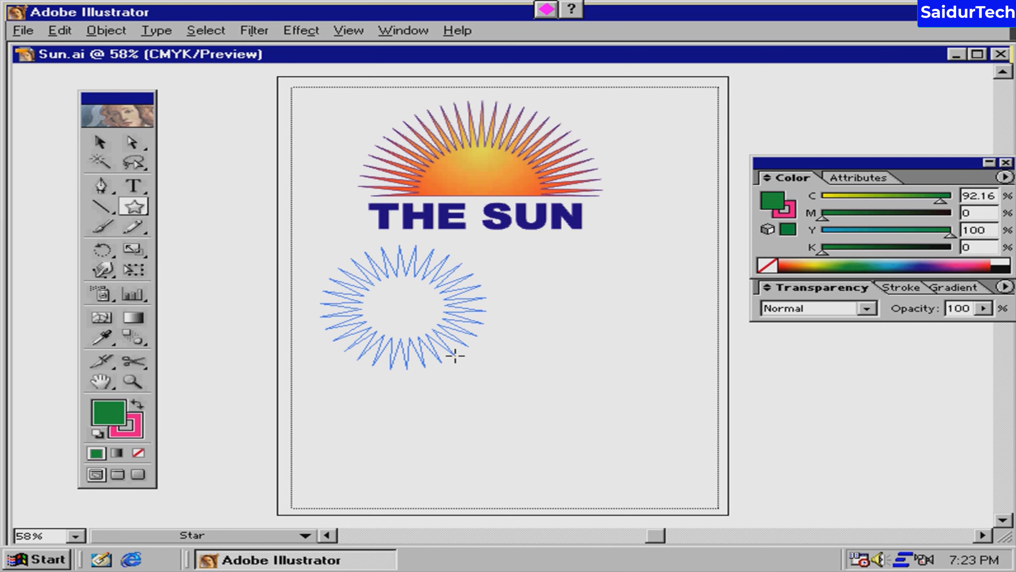
{"action": "key", "text": "Up"}
{"action": "key", "text": "Up"}
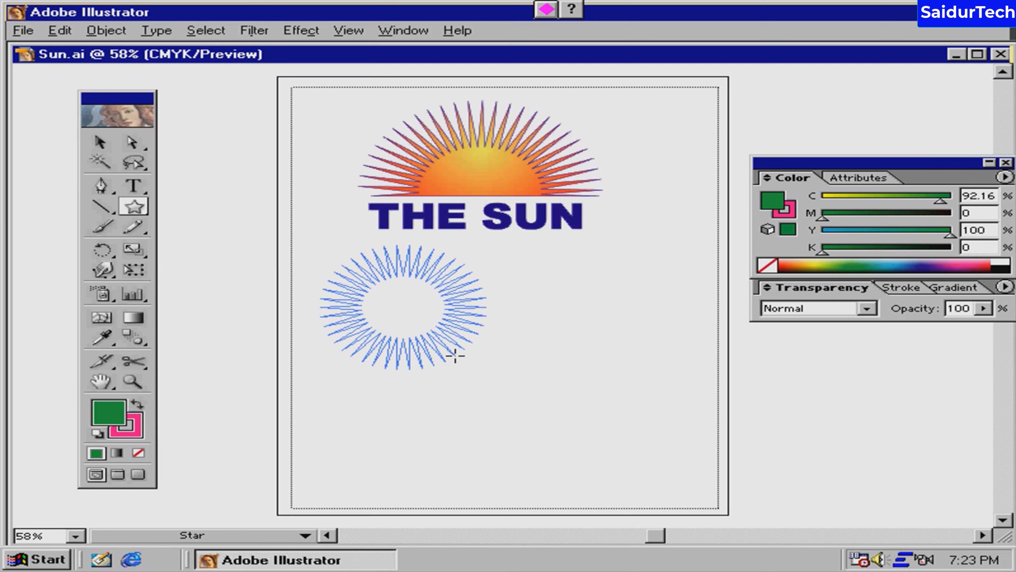
{"action": "key", "text": "Up"}
{"action": "key", "text": "Up"}
{"action": "key", "text": "Up"}
{"action": "key", "text": "Up"}
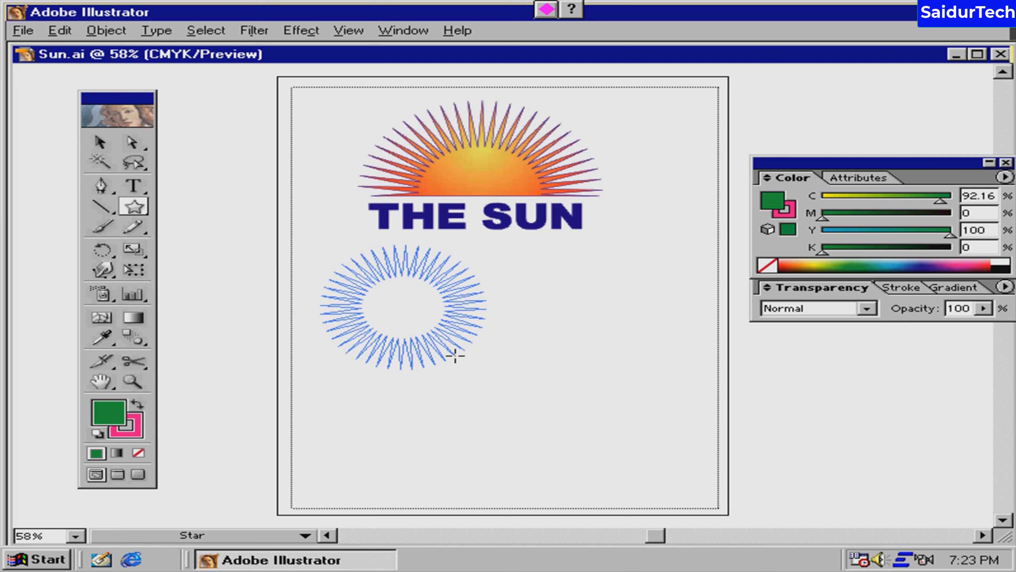
{"action": "left_click_drag", "start_coordinate": [455, 355], "coordinate": [459, 361]}
Step: Move the green starburst down and slightly right, clear of the THE SUN text
{"action": "left_click", "coordinate": [98, 142]}
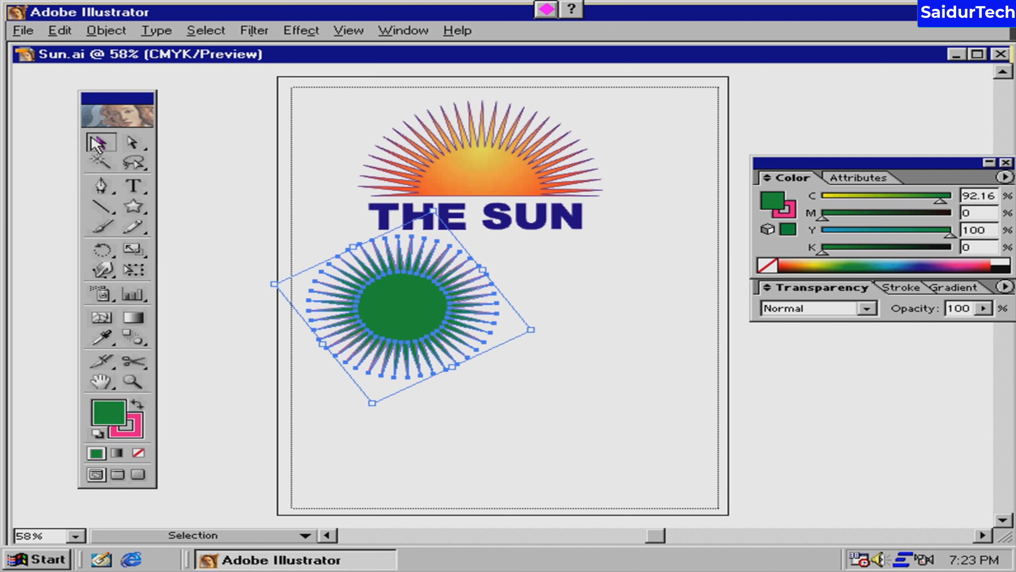
{"action": "left_click", "coordinate": [294, 249]}
{"action": "left_click_drag", "start_coordinate": [420, 302], "coordinate": [461, 361]}
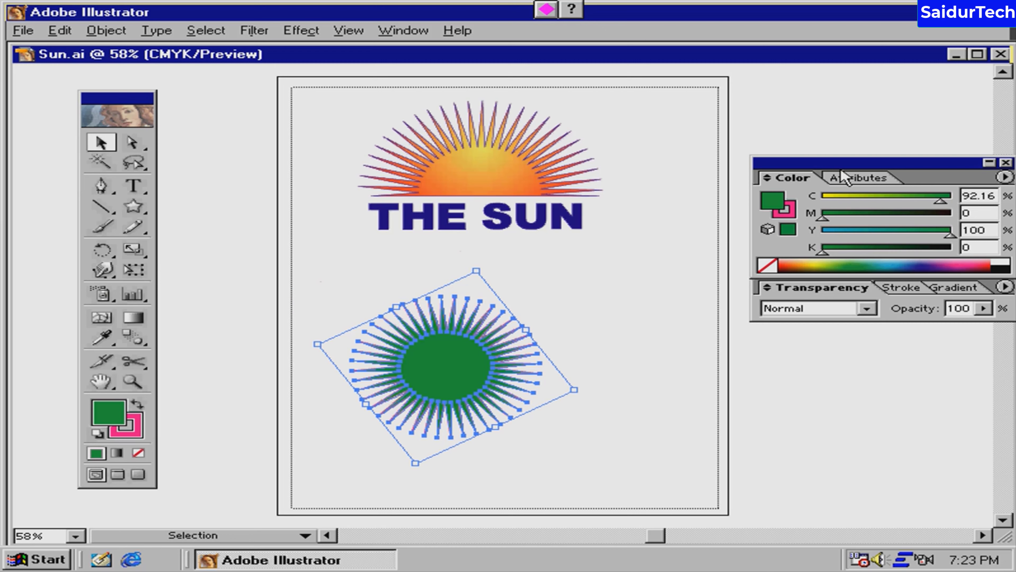
Step: Fill the starburst with a gradient and set its type to Radial
{"action": "left_click_drag", "start_coordinate": [851, 164], "coordinate": [817, 169]}
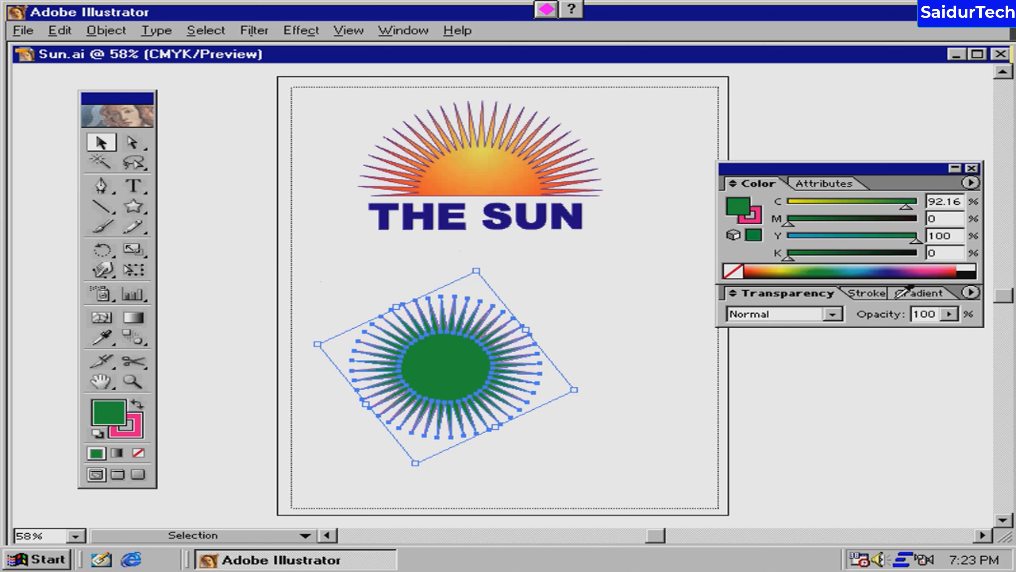
{"action": "left_click", "coordinate": [918, 295]}
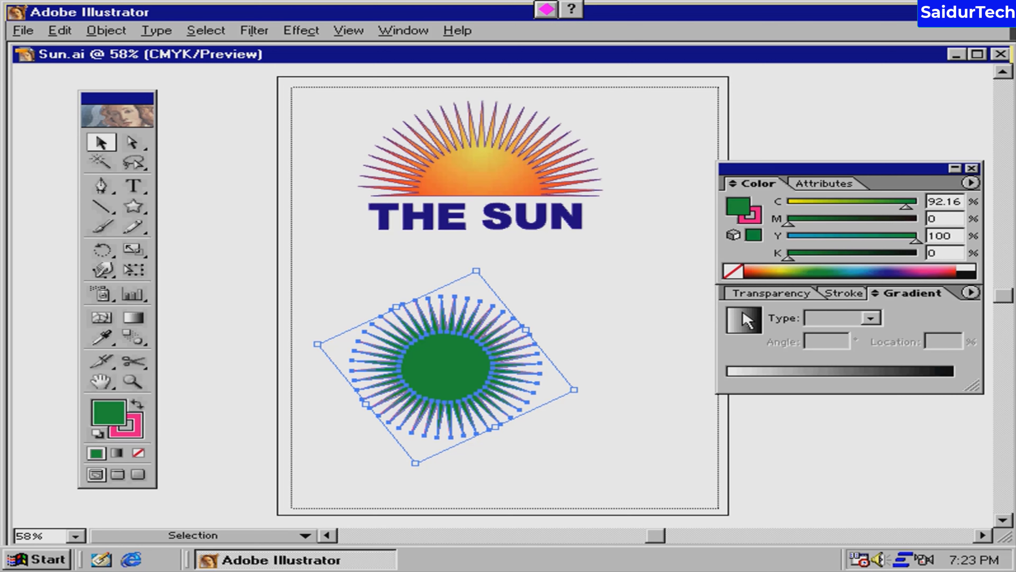
{"action": "left_click", "coordinate": [742, 320]}
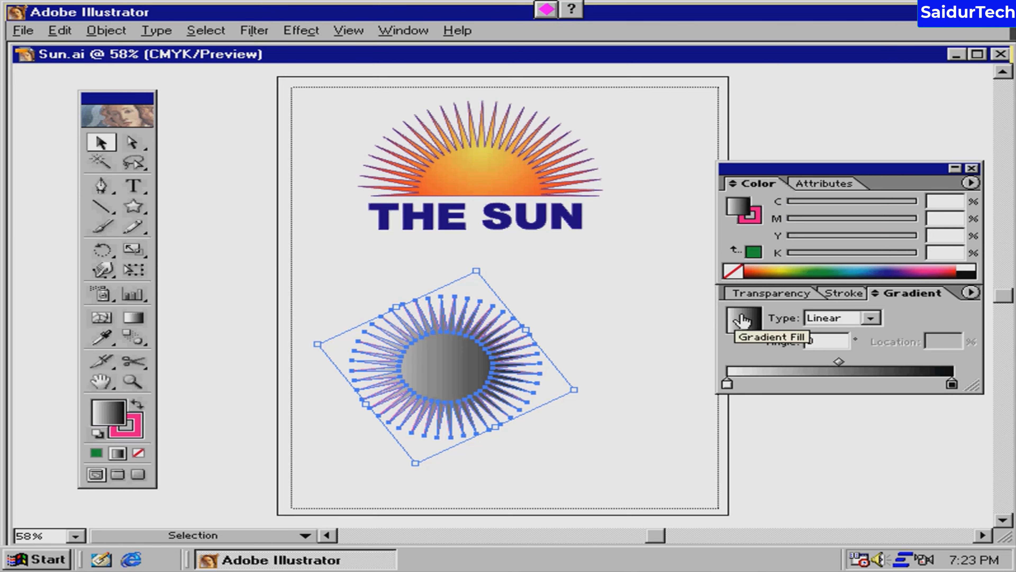
{"action": "left_click", "coordinate": [870, 319]}
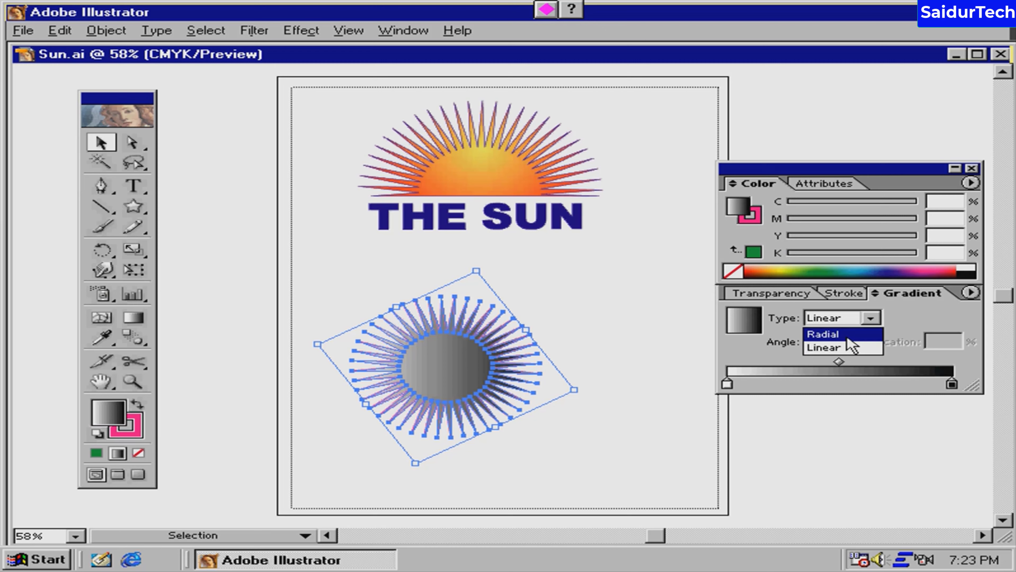
{"action": "left_click", "coordinate": [841, 332]}
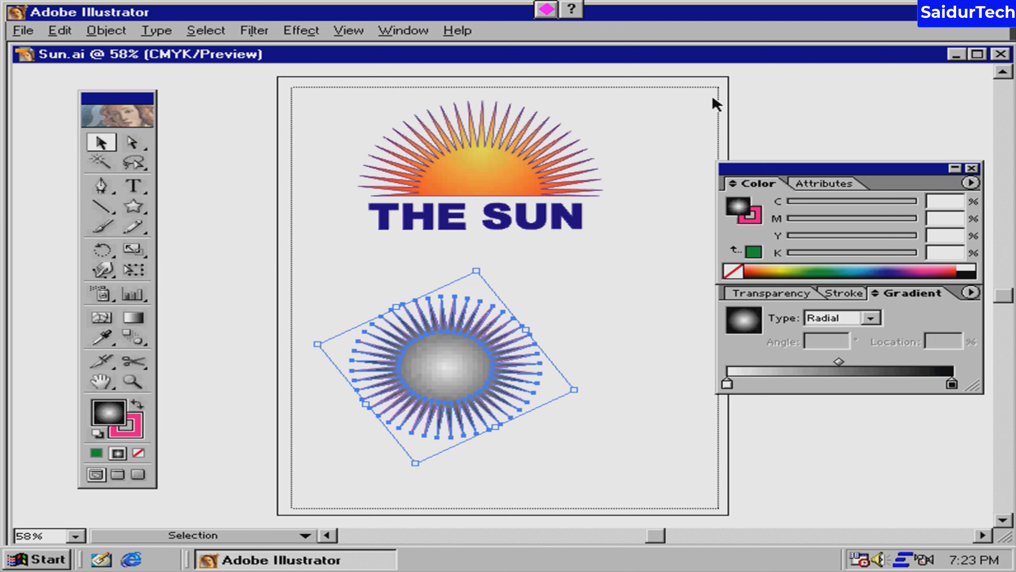
Step: Switch the gradient's starting color stop to RGB and make it yellow (247, 223, 29)
{"action": "left_click", "coordinate": [727, 384]}
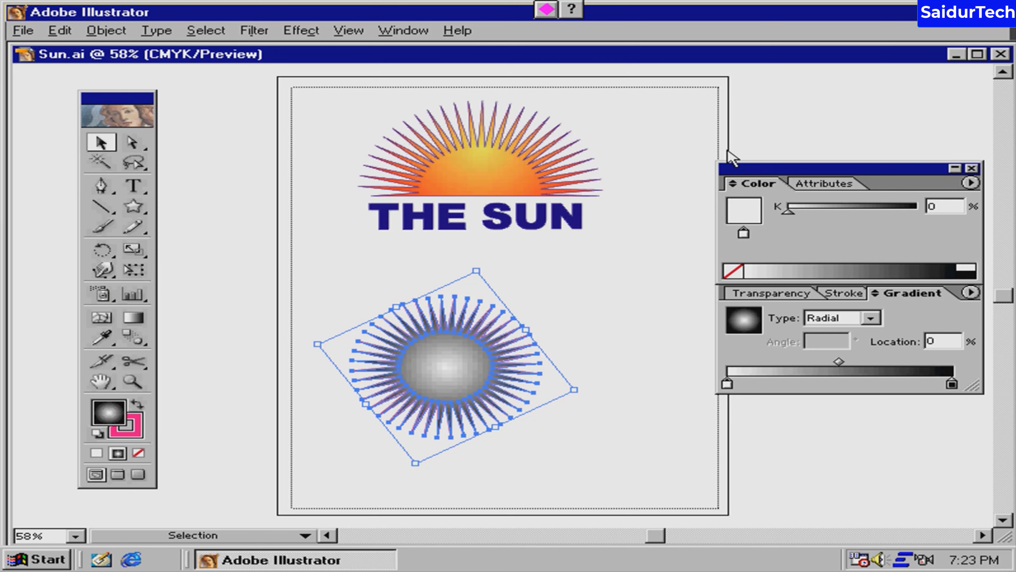
{"action": "left_click", "coordinate": [971, 183]}
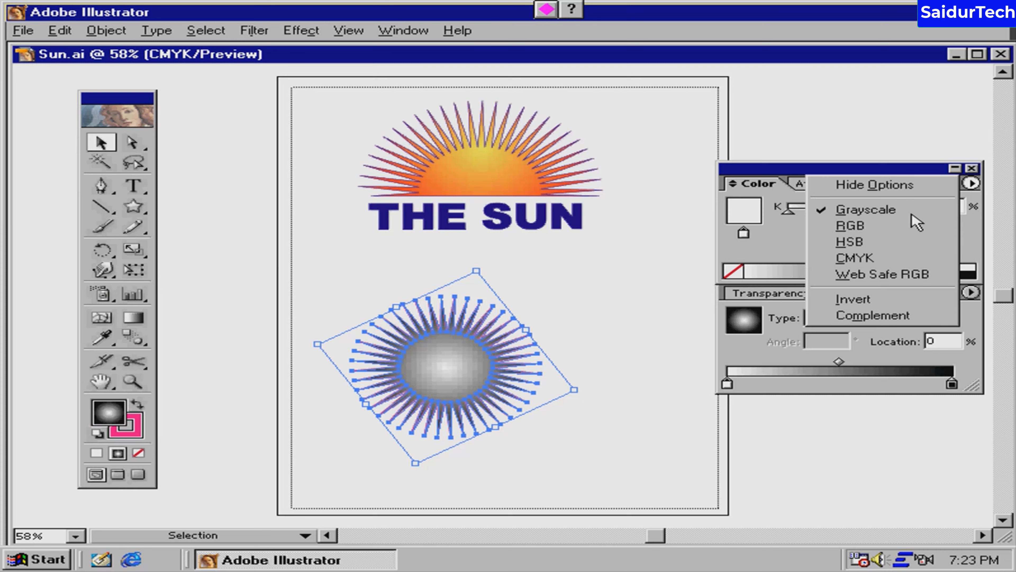
{"action": "left_click", "coordinate": [877, 228]}
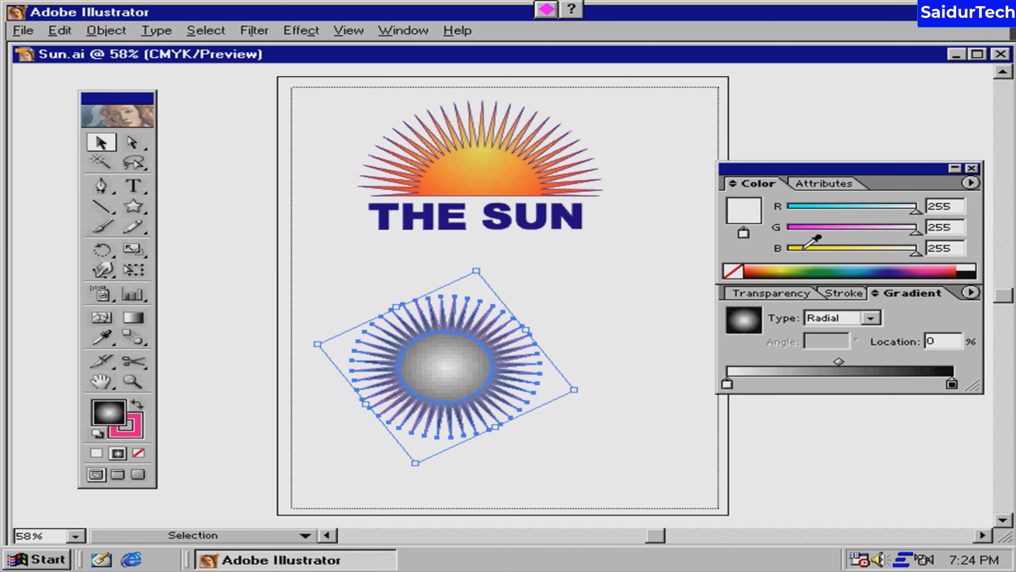
{"action": "left_click", "coordinate": [778, 269]}
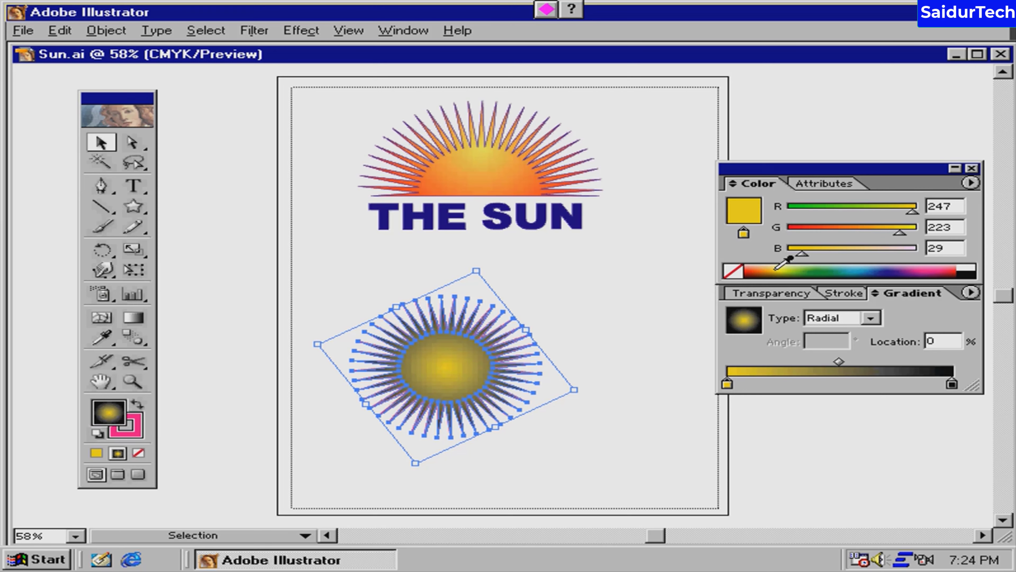
Step: Switch the gradient's ending color stop to RGB, make it red (248, 25, 13), and deselect the starburst
{"action": "left_click", "coordinate": [952, 384]}
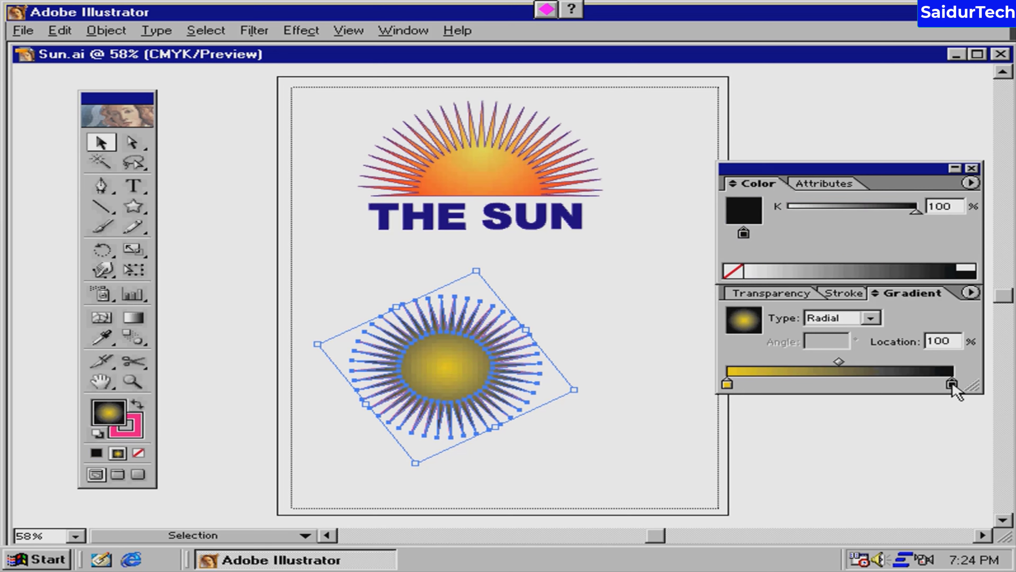
{"action": "left_click", "coordinate": [971, 184]}
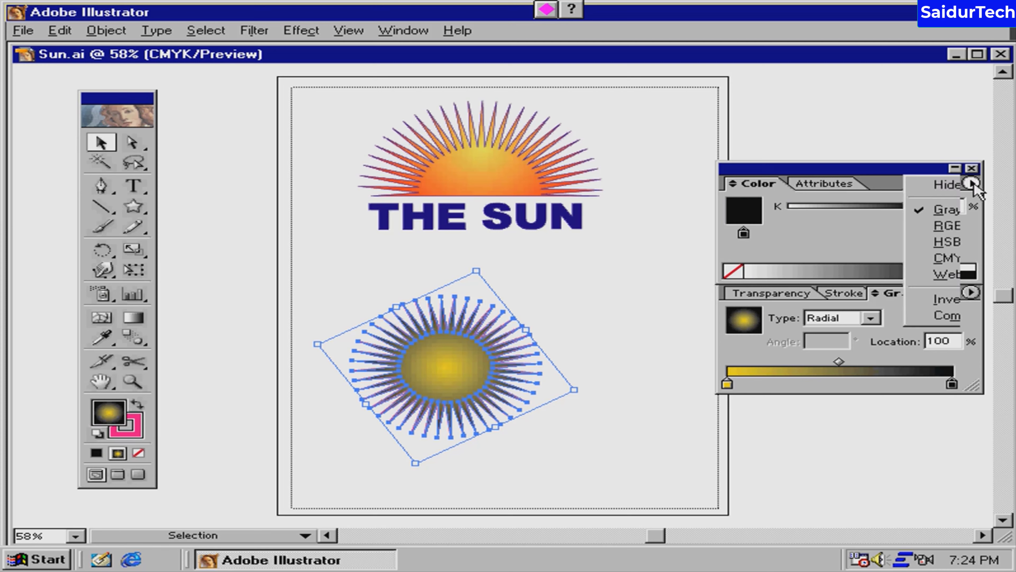
{"action": "left_click", "coordinate": [876, 226]}
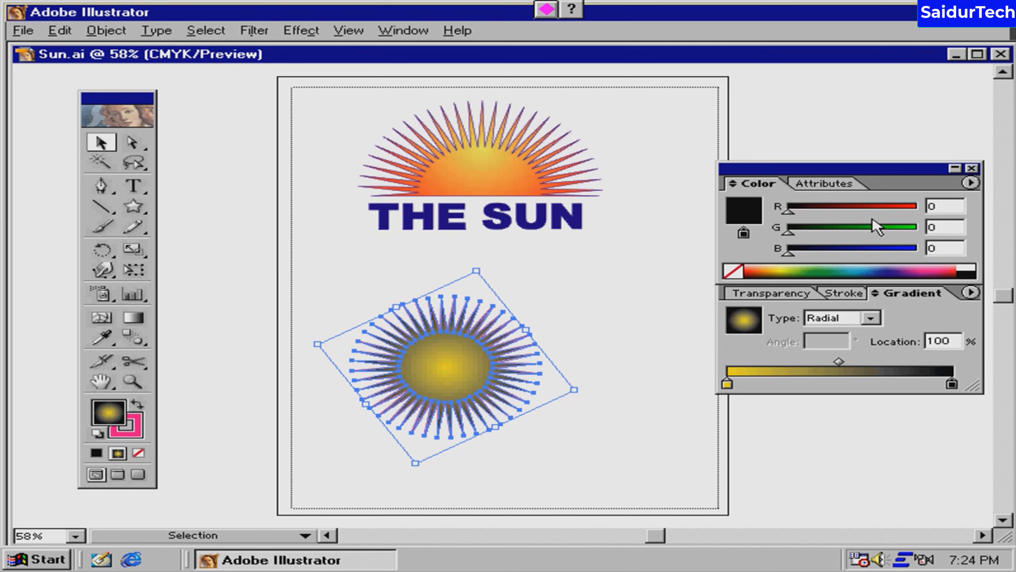
{"action": "left_click", "coordinate": [750, 270]}
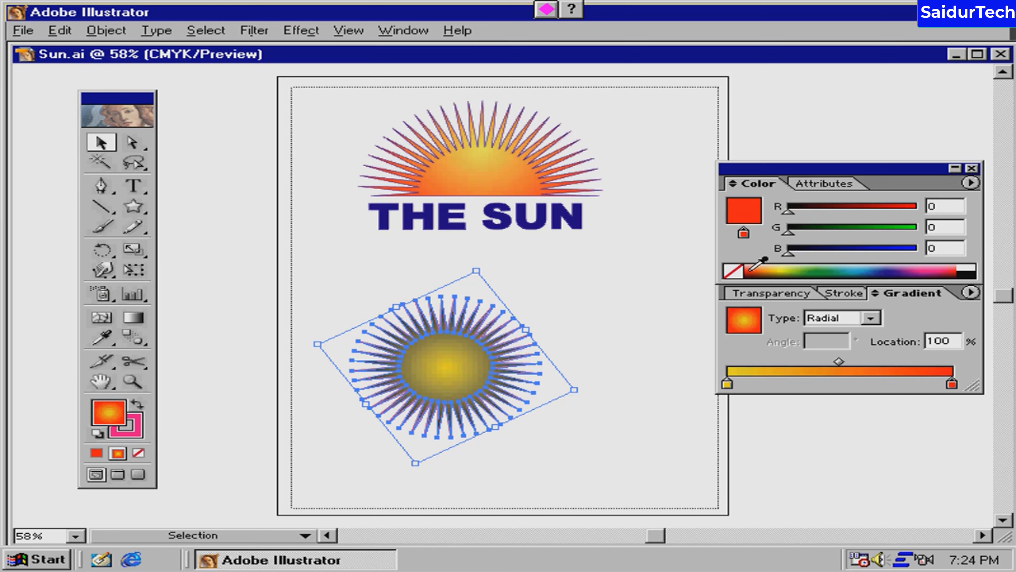
{"action": "left_click", "coordinate": [572, 299]}
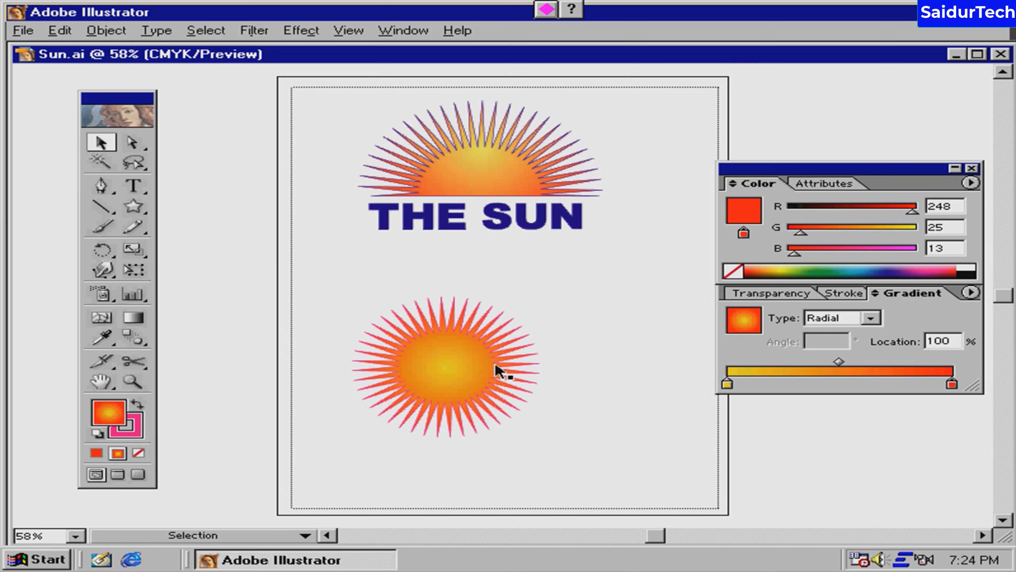
Step: Enlarge the gradient-filled starburst slightly in proportion about its center, then deselect it
{"action": "left_click", "coordinate": [496, 370]}
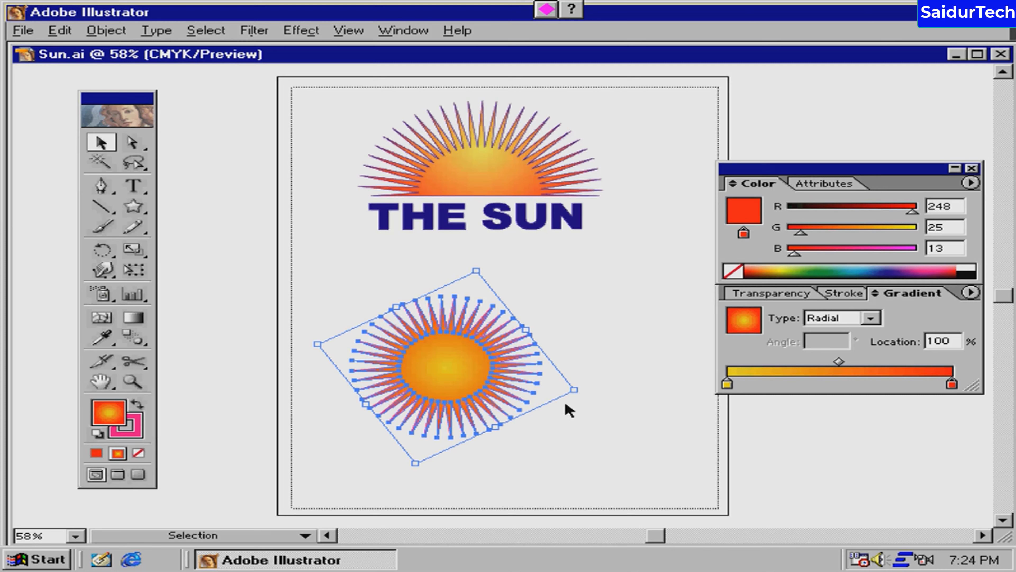
{"action": "left_click_drag", "start_coordinate": [574, 388], "coordinate": [597, 388]}
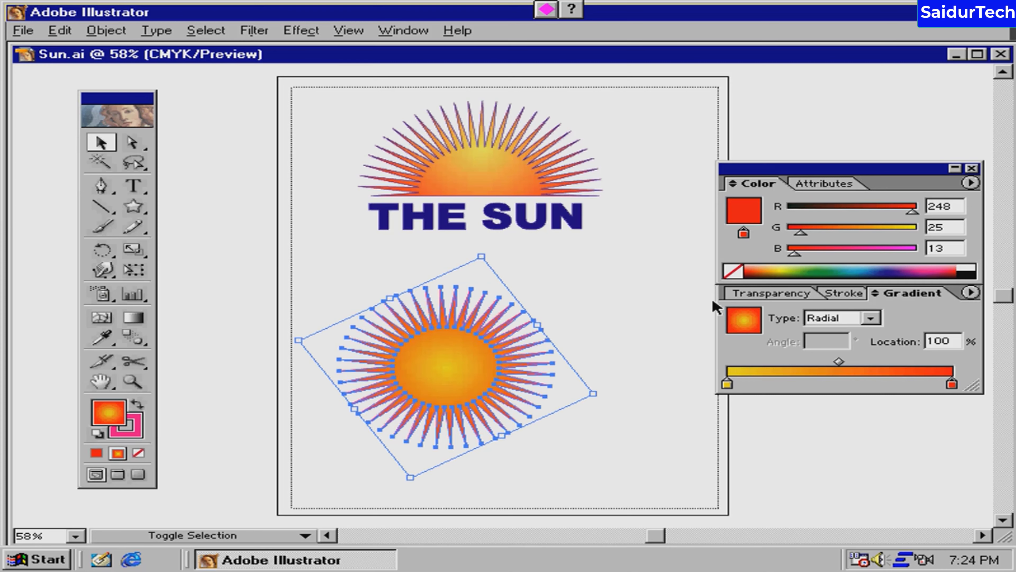
{"action": "left_click", "coordinate": [567, 398]}
{"action": "key", "text": "Tab"}
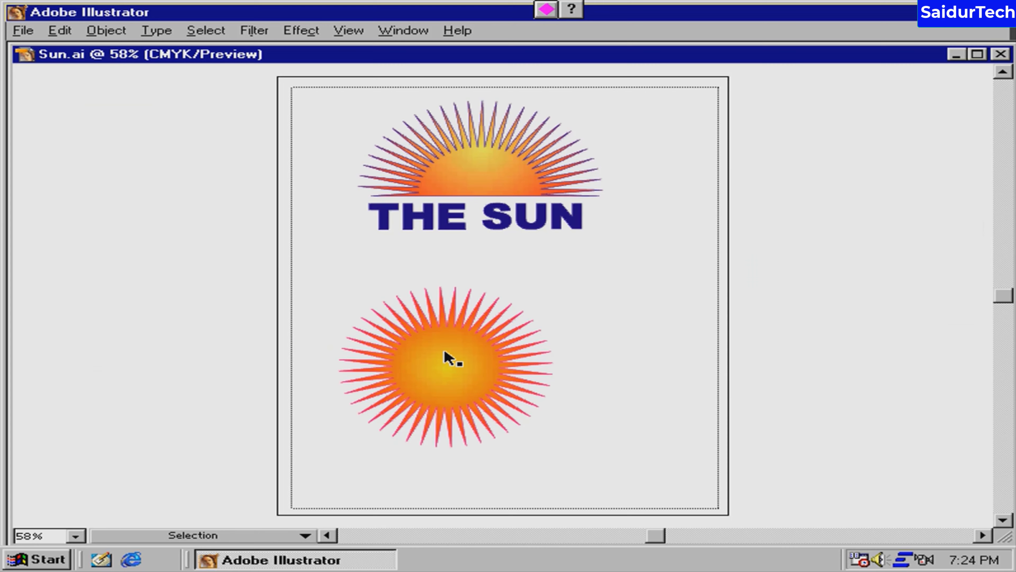
{"action": "key", "text": "Tab"}
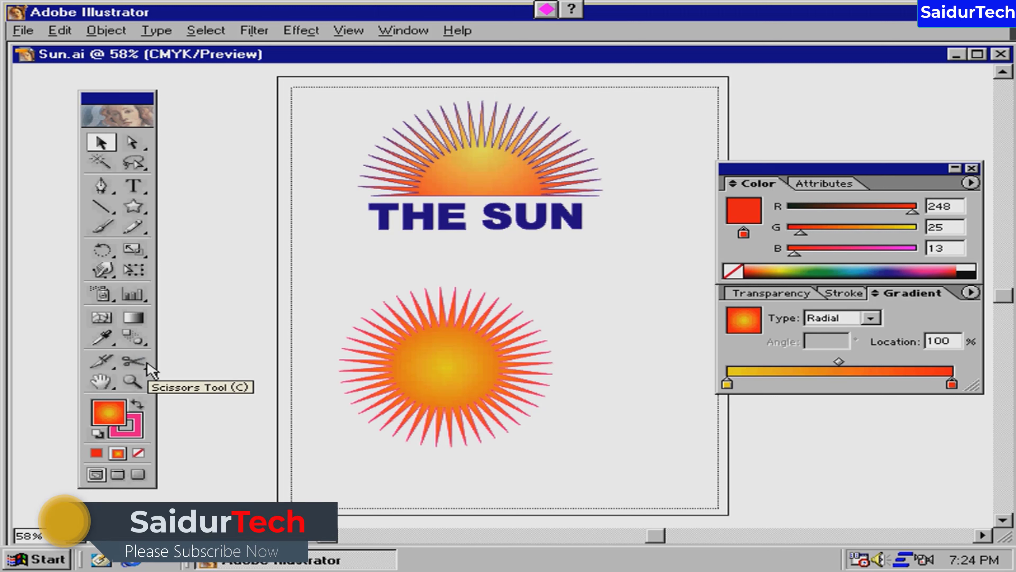
Step: Cut the starburst horizontally through its middle with the Knife tool and delete the lower half
{"action": "left_click_drag", "start_coordinate": [149, 367], "coordinate": [196, 366]}
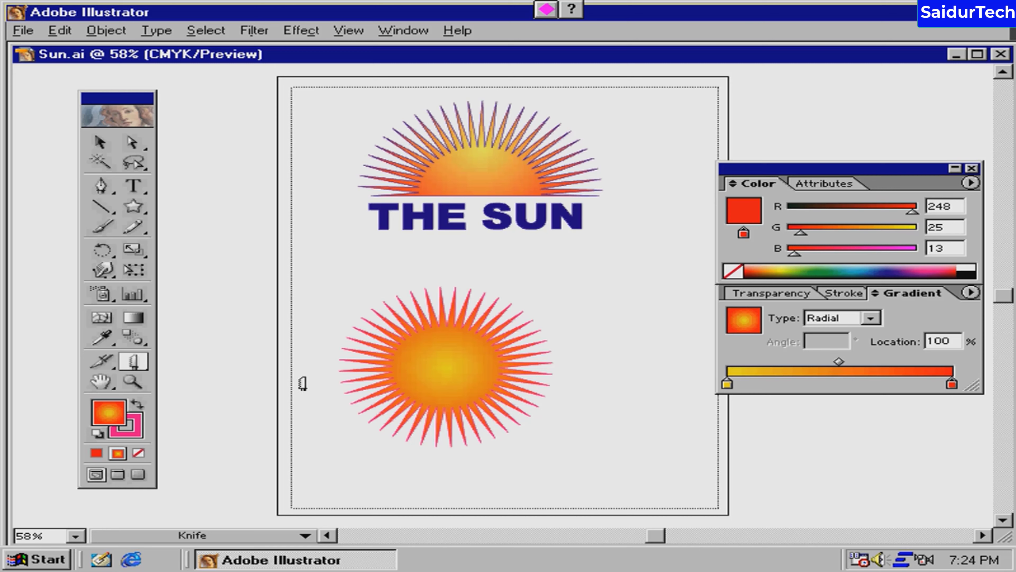
{"action": "left_click_drag", "start_coordinate": [301, 374], "coordinate": [592, 374]}
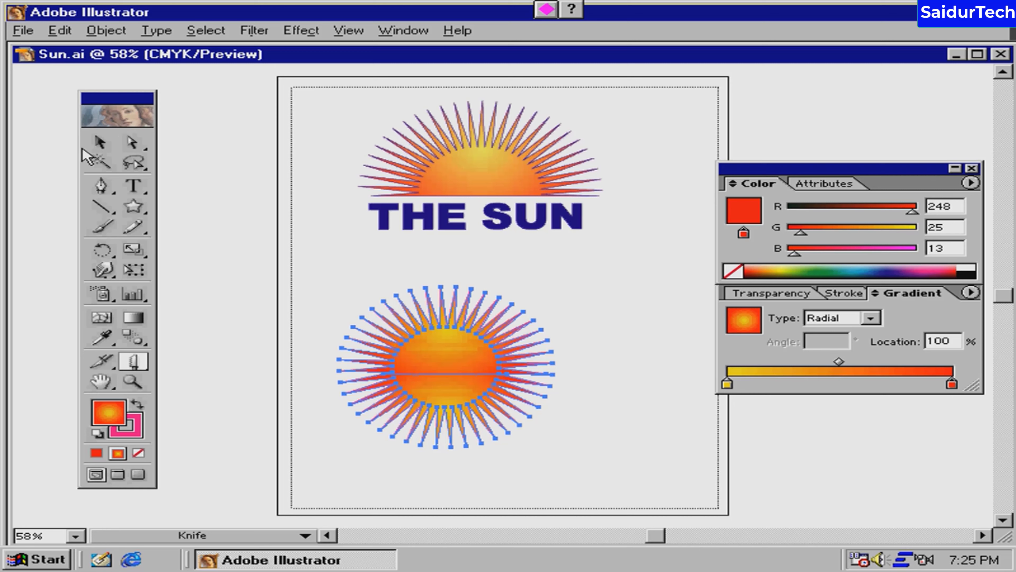
{"action": "left_click", "coordinate": [101, 142]}
{"action": "left_click", "coordinate": [236, 240]}
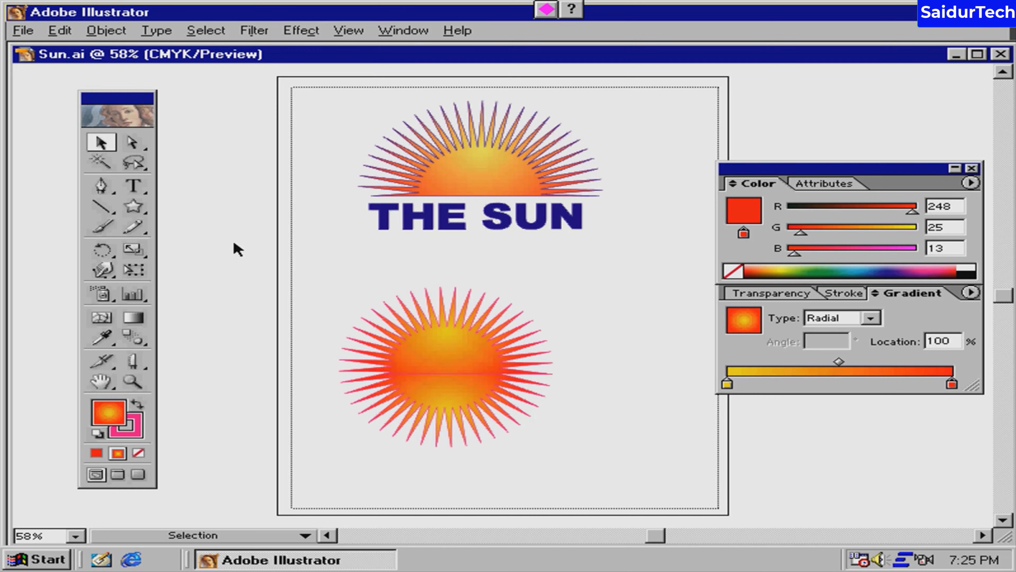
{"action": "left_click_drag", "start_coordinate": [440, 388], "coordinate": [436, 421]}
{"action": "key", "text": "Delete"}
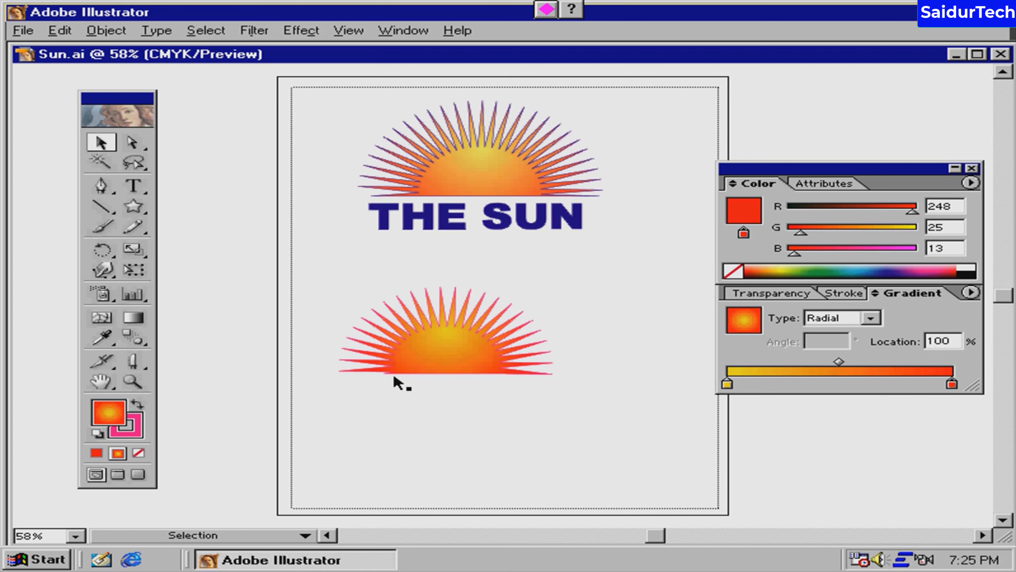
Step: Move the anchor point at the left end of the half sun's base outward to the left with Direct Selection
{"action": "key", "text": "ctrl+plus"}
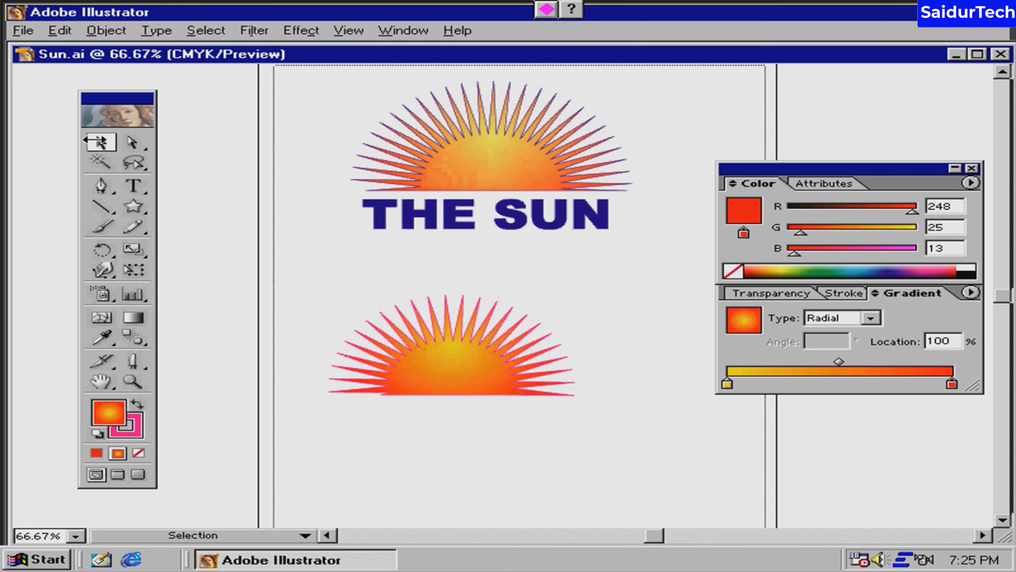
{"action": "left_click", "coordinate": [140, 145]}
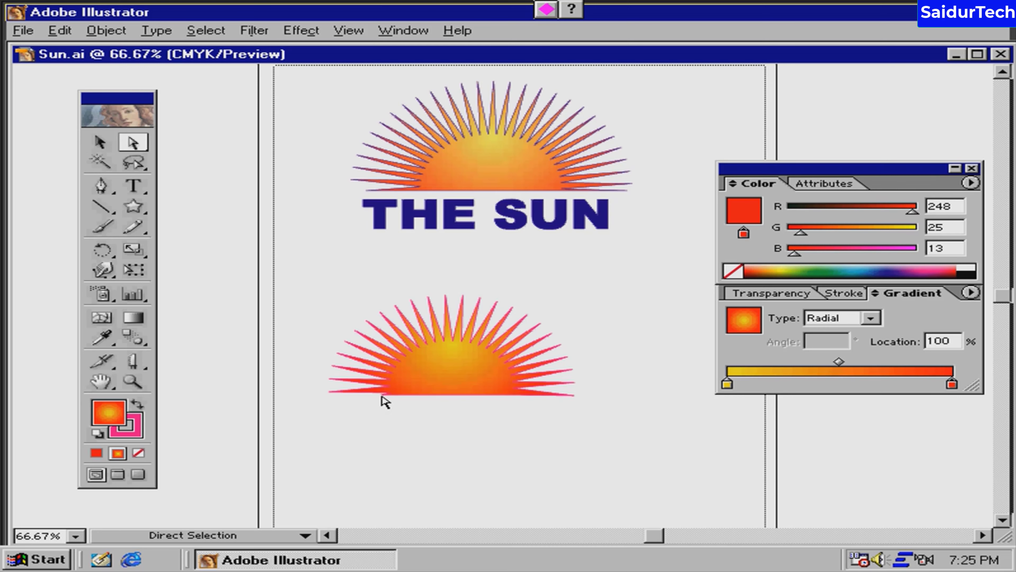
{"action": "left_click_drag", "start_coordinate": [382, 397], "coordinate": [344, 400]}
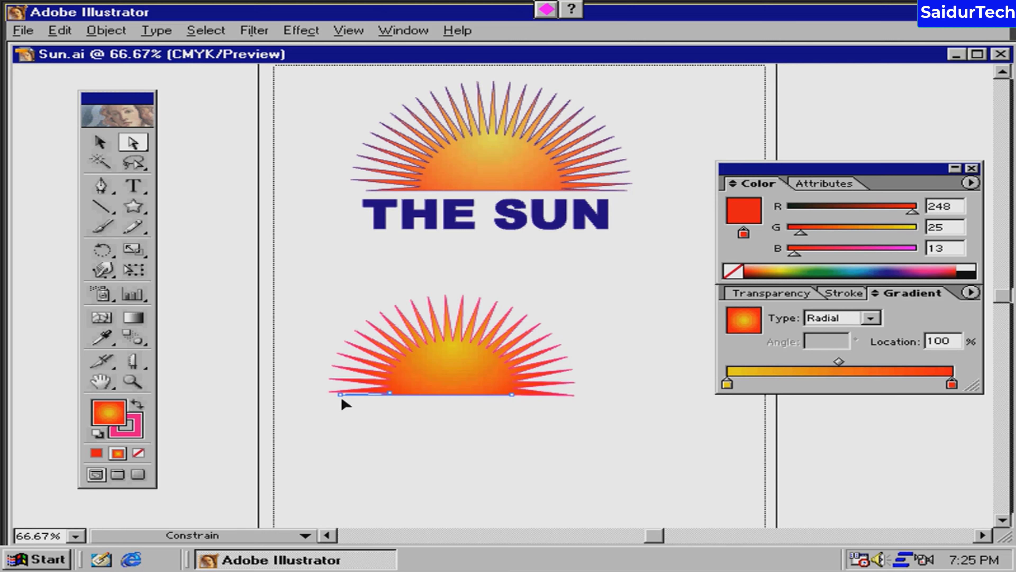
Step: Nudge the anchor point at the half sun's lower-left ray tip slightly further outward and deselect the shape
{"action": "left_click_drag", "start_coordinate": [342, 400], "coordinate": [335, 400]}
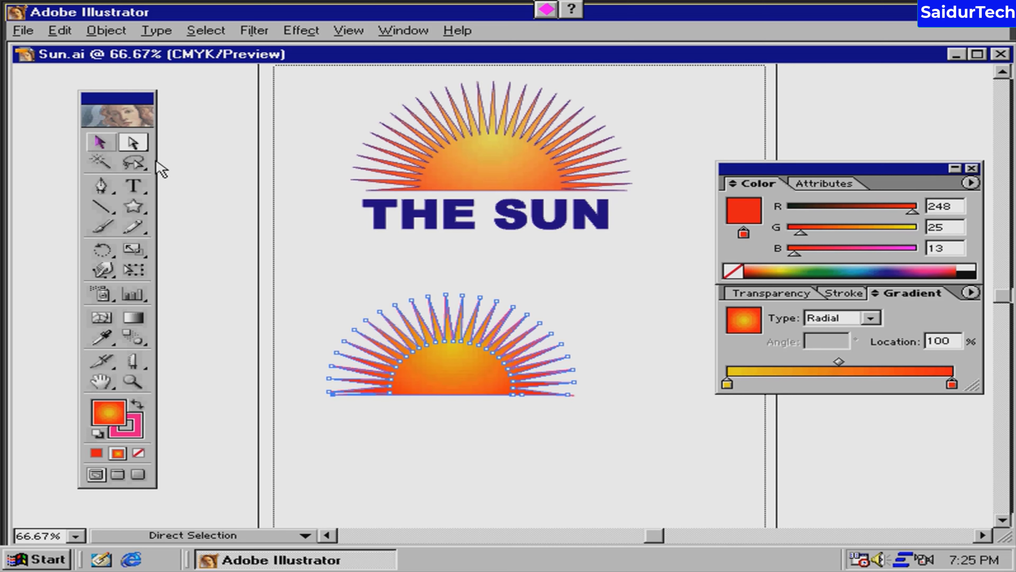
{"action": "left_click", "coordinate": [100, 142]}
{"action": "left_click", "coordinate": [302, 245]}
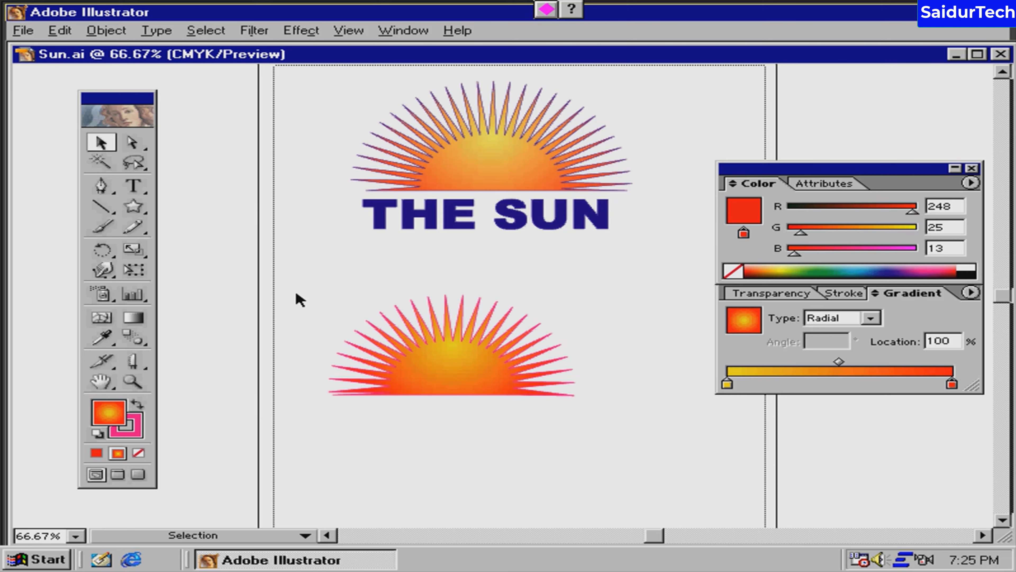
{"action": "key", "text": "Tab"}
{"action": "key", "text": "Tab"}
Step: Start a point text line below the new half sun with the Type tool and set its font to Arial Black
{"action": "left_click", "coordinate": [133, 187]}
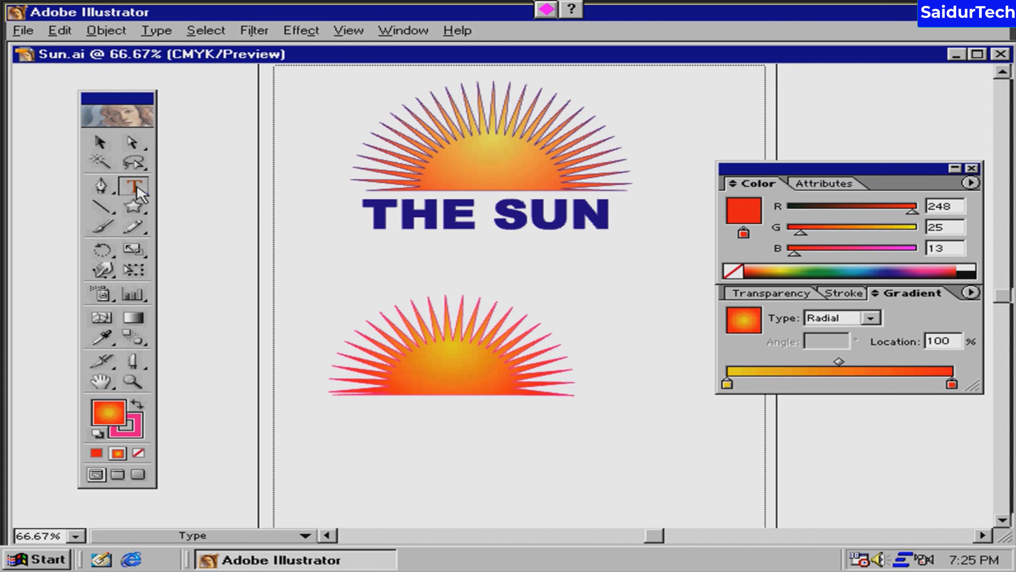
{"action": "left_click", "coordinate": [138, 189]}
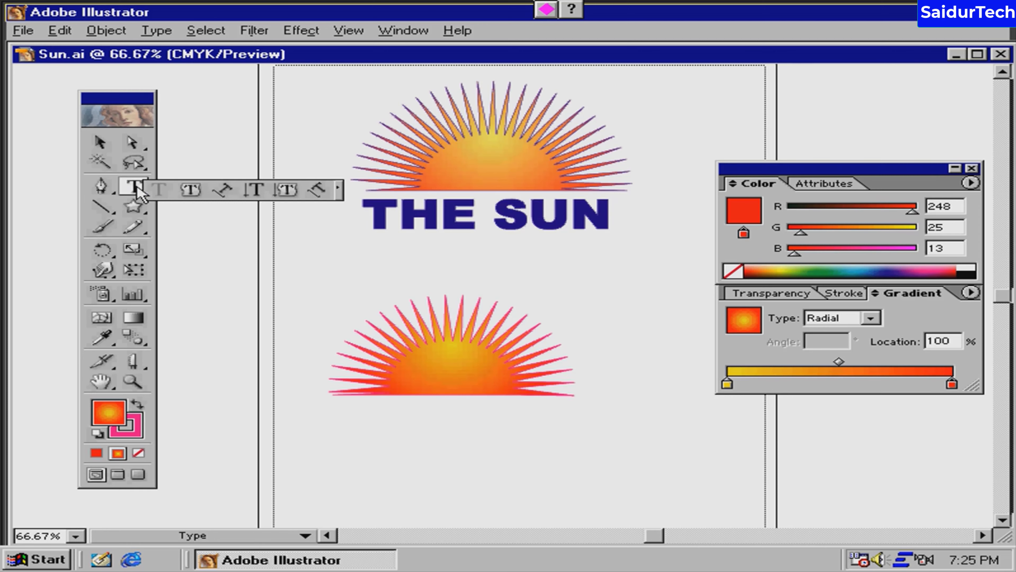
{"action": "left_click", "coordinate": [137, 188]}
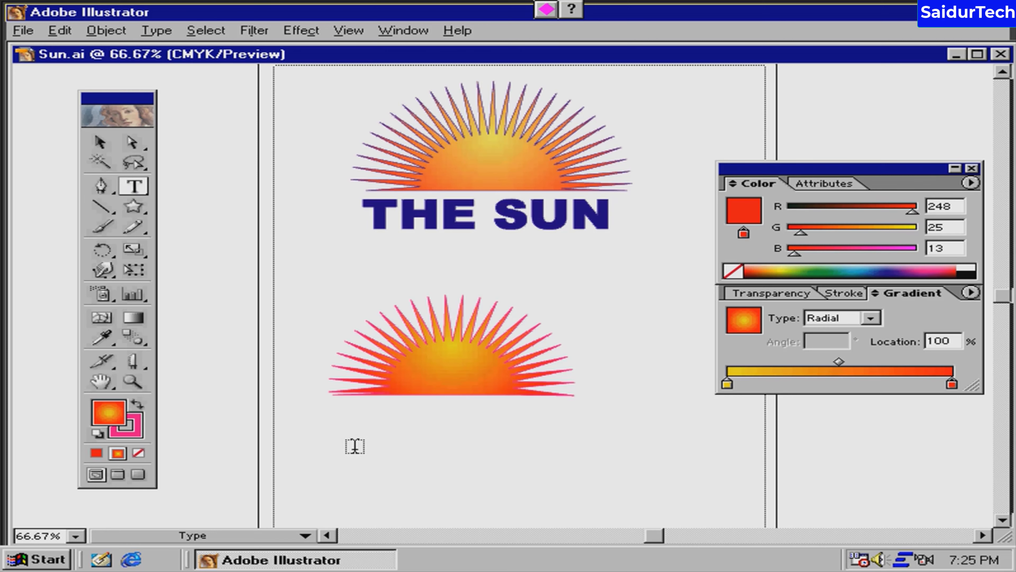
{"action": "left_click", "coordinate": [345, 451]}
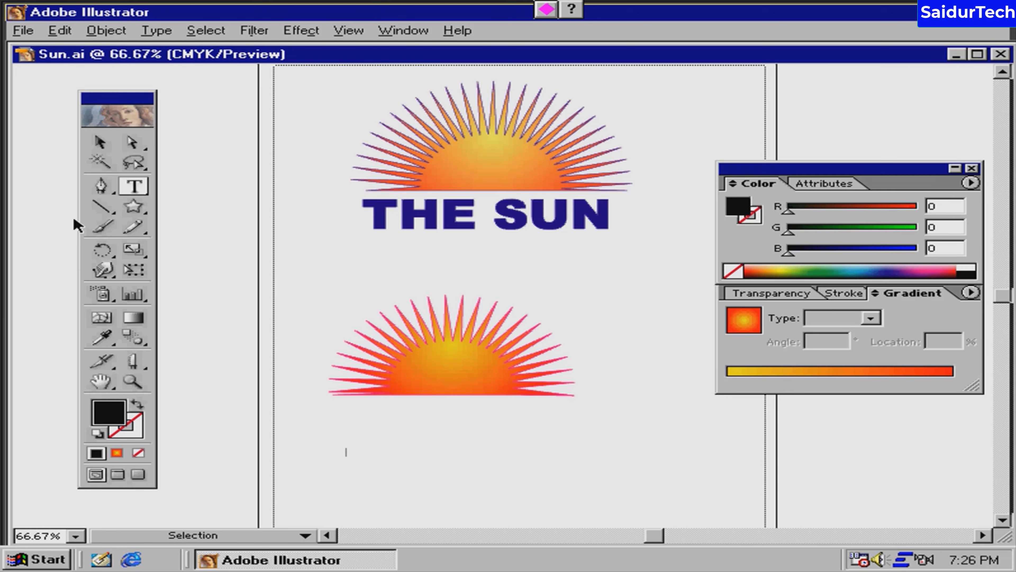
{"action": "key", "text": "ctrl+t"}
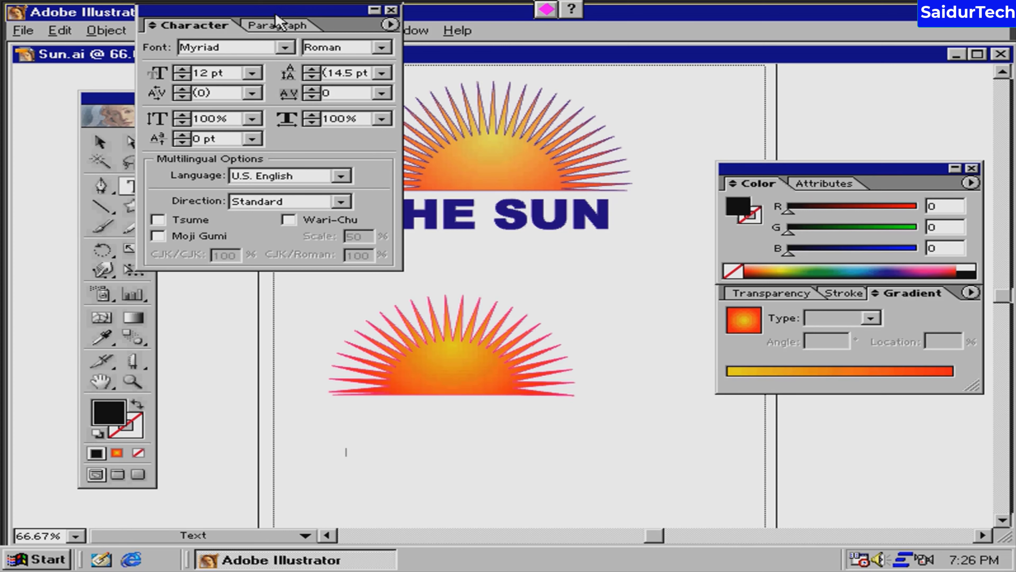
{"action": "left_click_drag", "start_coordinate": [276, 10], "coordinate": [324, 30]}
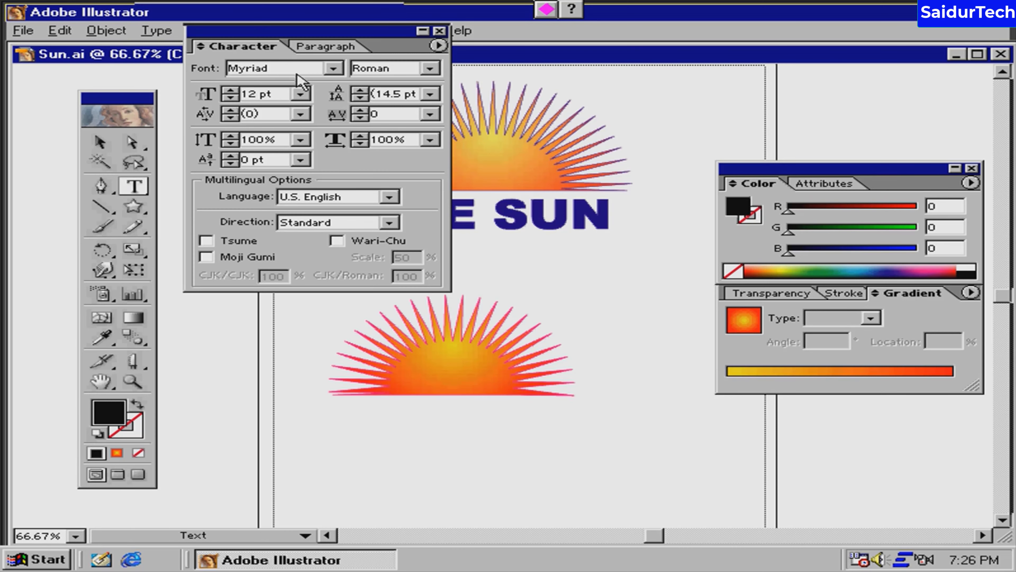
{"action": "left_click", "coordinate": [333, 68]}
{"action": "left_click_drag", "start_coordinate": [389, 176], "coordinate": [390, 96]}
{"action": "left_click", "coordinate": [313, 116]}
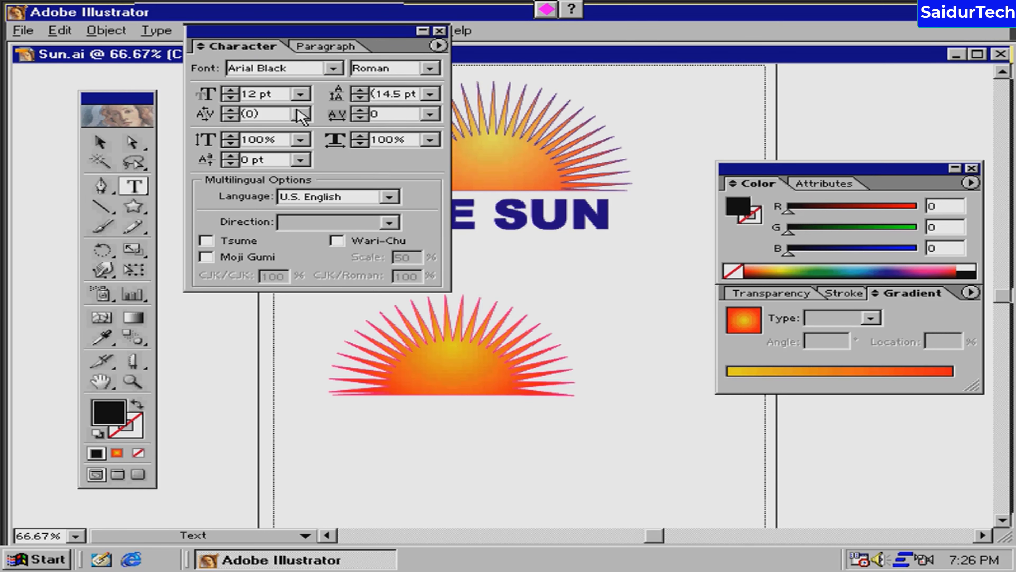
Step: Set the text size to 48 pt and enter THE SUN
{"action": "left_click", "coordinate": [299, 95]}
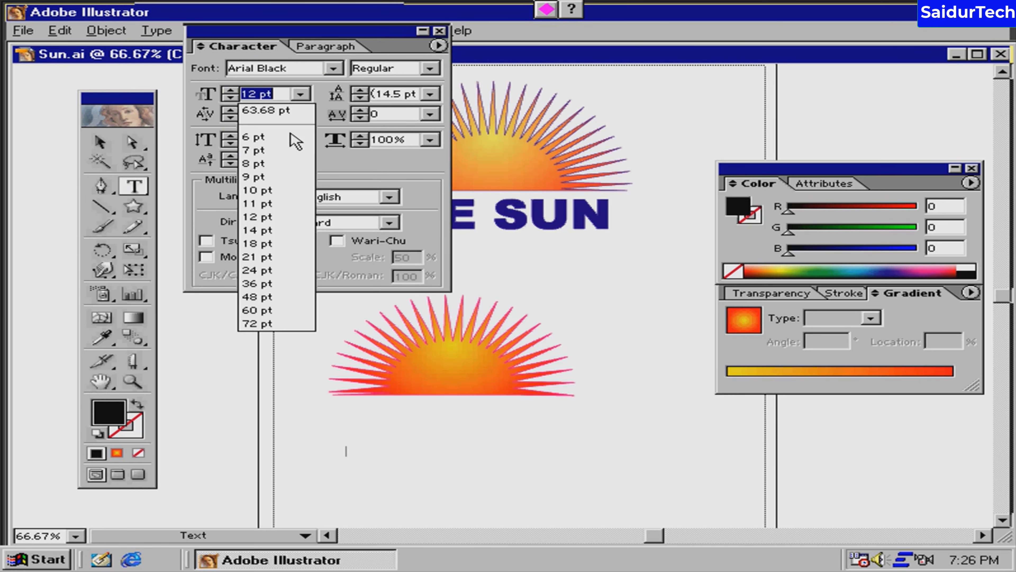
{"action": "left_click", "coordinate": [296, 296]}
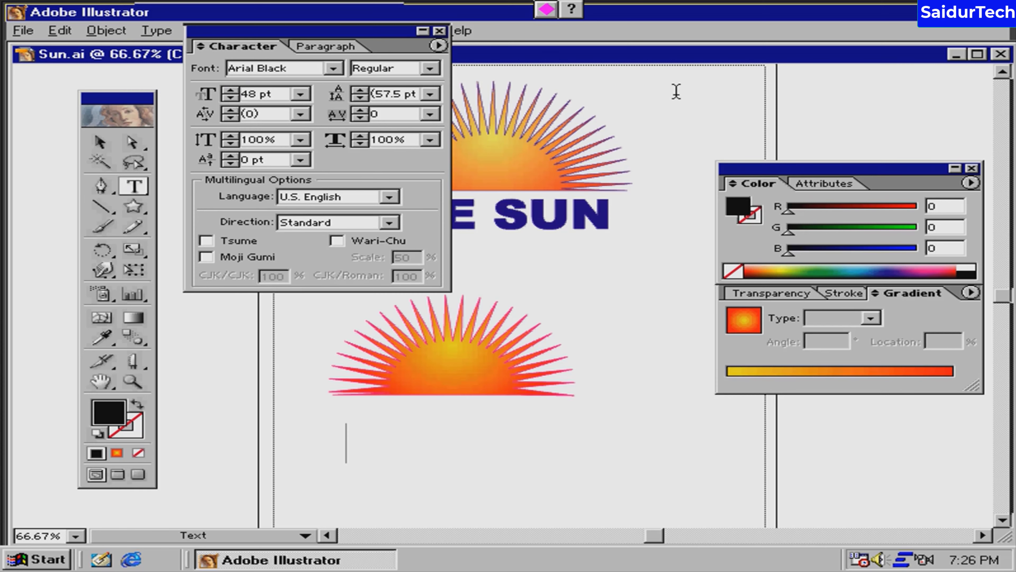
{"action": "type", "text": "TH"}
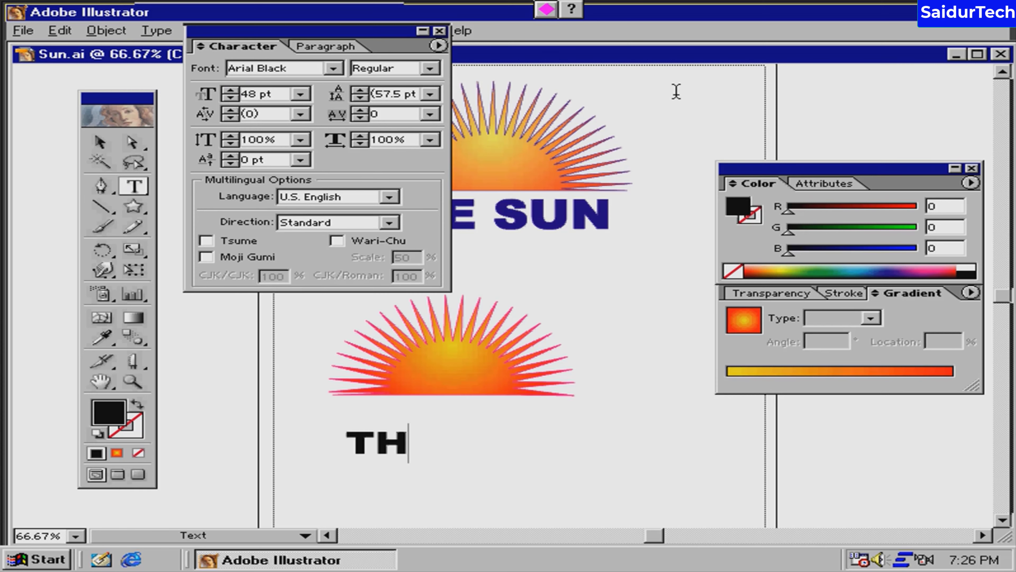
{"action": "type", "text": "E SUN"}
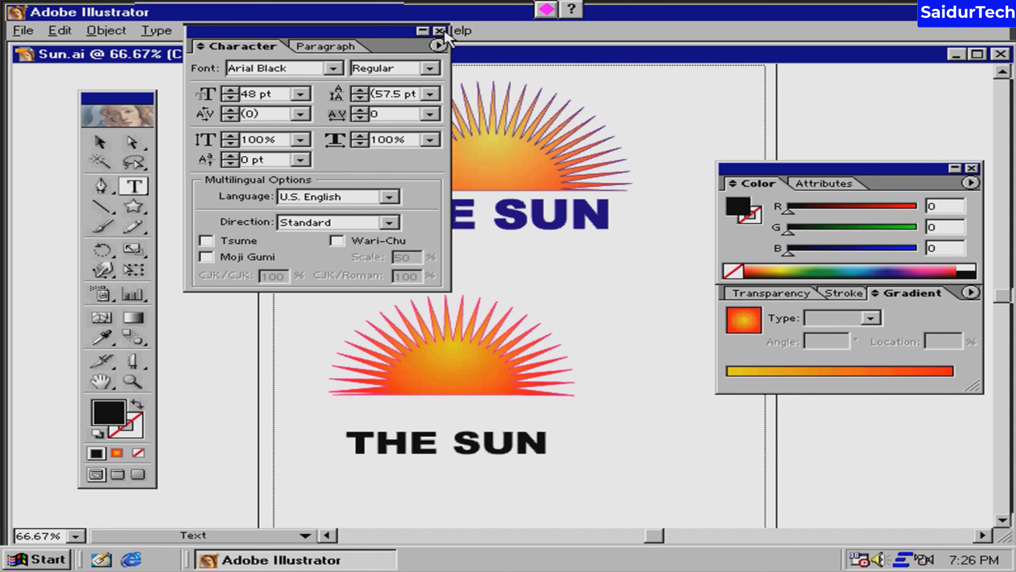
Step: Move the THE SUN text up directly beneath the half sun's base, fill it dark blue (28, 11, 128), and deselect it
{"action": "left_click", "coordinate": [439, 30]}
{"action": "left_click", "coordinate": [100, 142]}
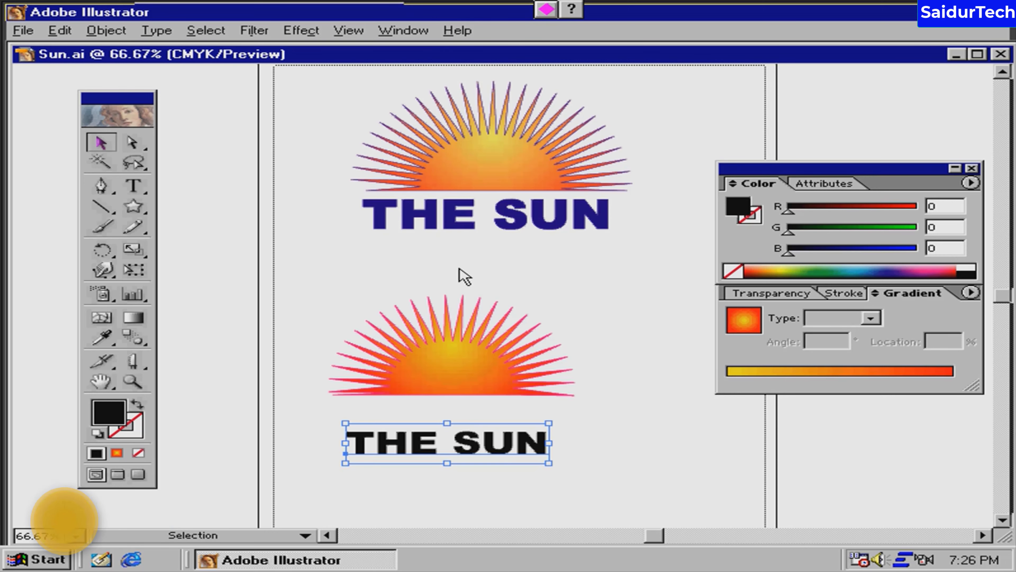
{"action": "mouse_move", "coordinate": [508, 423]}
{"action": "left_mouse_down"}
{"action": "mouse_move", "coordinate": [510, 399]}
{"action": "mouse_move", "coordinate": [510, 424]}
{"action": "left_mouse_up"}
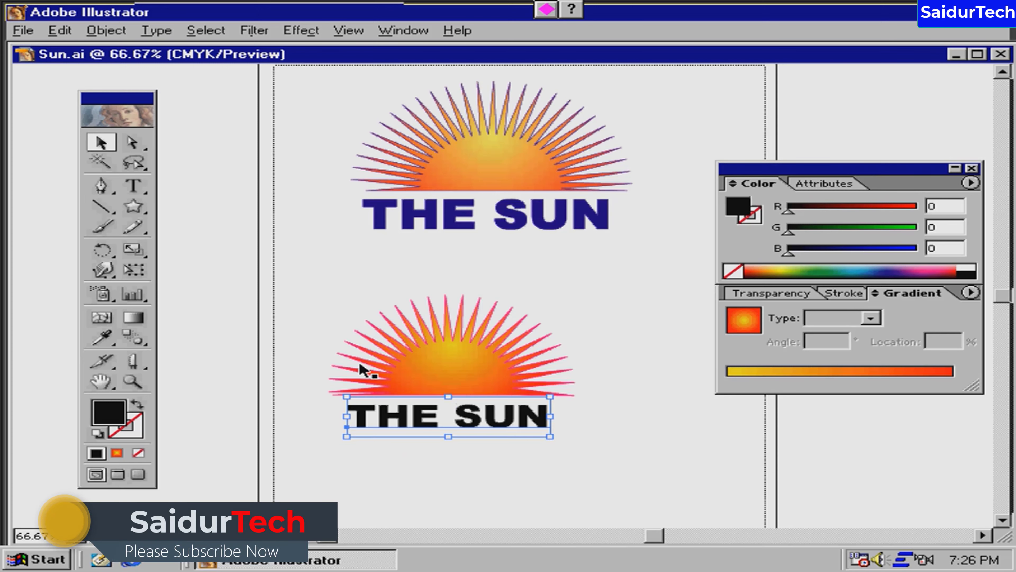
{"action": "left_click", "coordinate": [886, 271]}
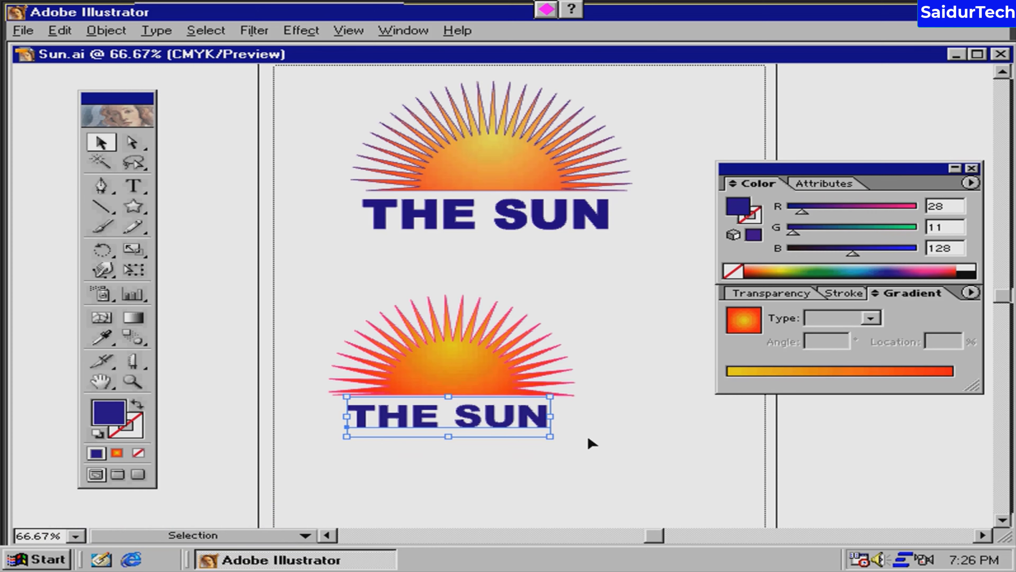
{"action": "left_click", "coordinate": [579, 450]}
Step: Group the new half sun and its THE SUN text together
{"action": "left_click_drag", "start_coordinate": [578, 451], "coordinate": [390, 347]}
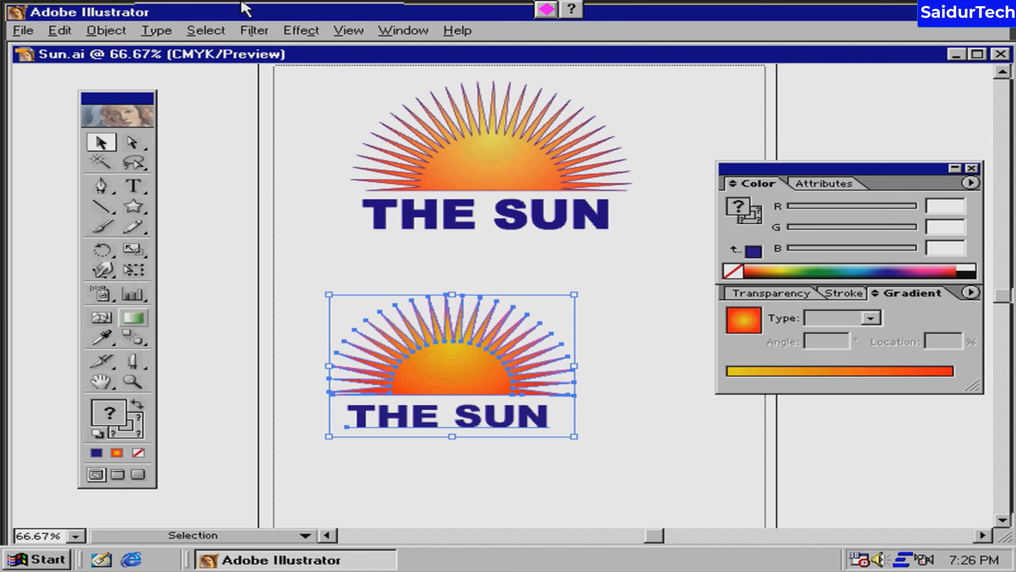
{"action": "left_click", "coordinate": [106, 31]}
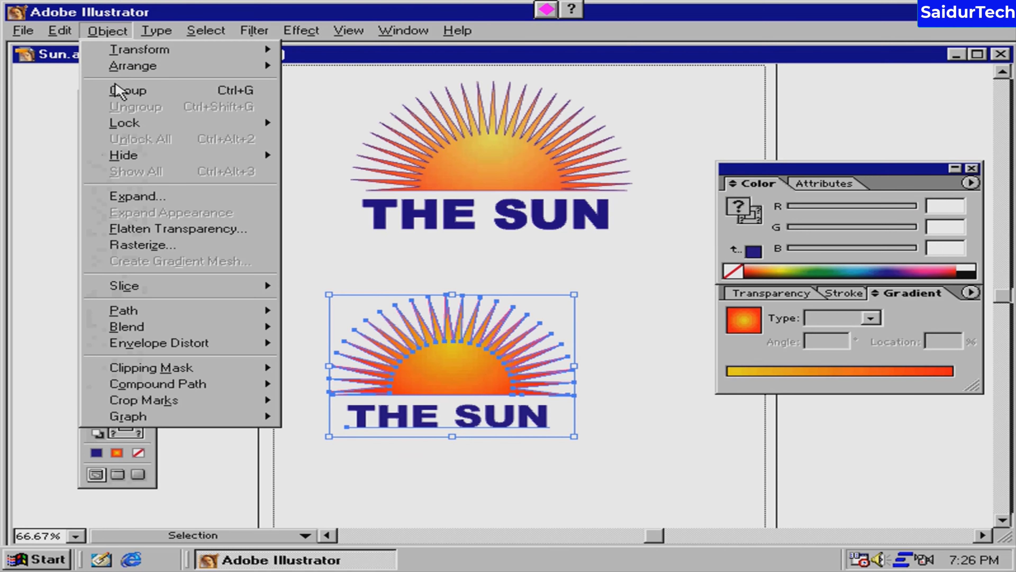
{"action": "left_click", "coordinate": [117, 89]}
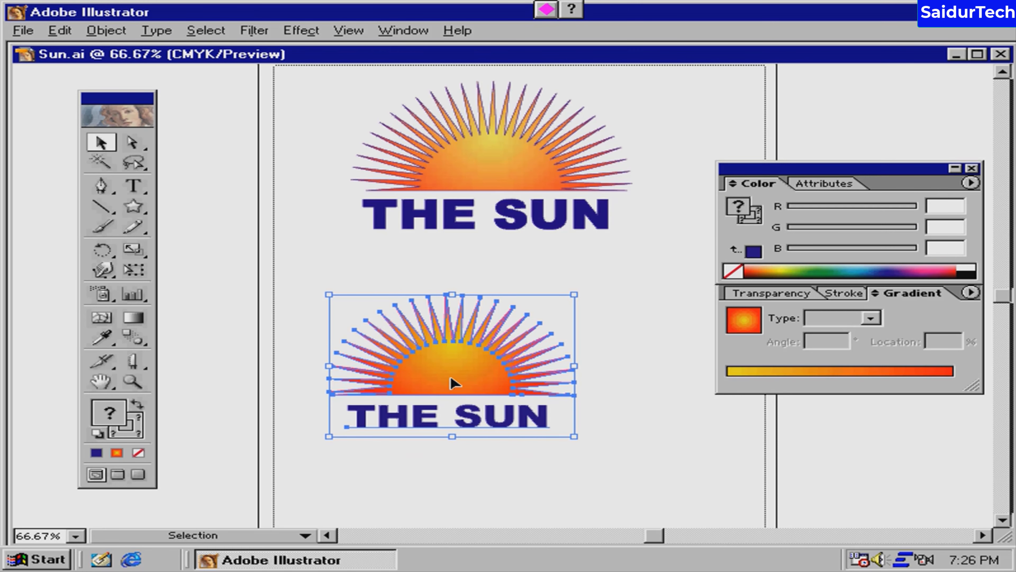
Step: Move the grouped logo up and to the right so it sits centered under the original logo, then deselect it
{"action": "left_click_drag", "start_coordinate": [457, 379], "coordinate": [497, 361]}
{"action": "left_click", "coordinate": [286, 413]}
{"action": "key", "text": "Tab"}
{"action": "key", "text": "Tab"}
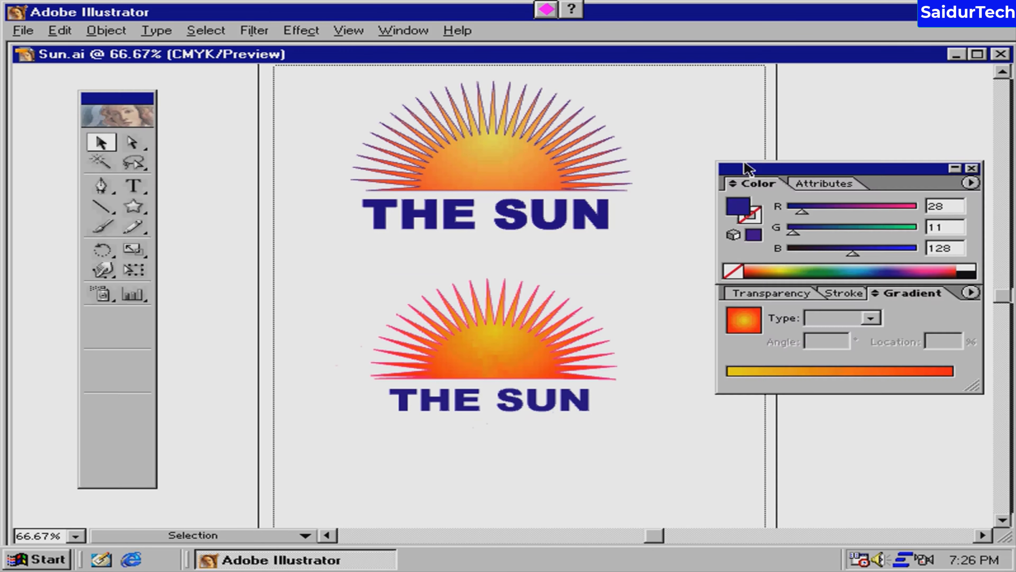